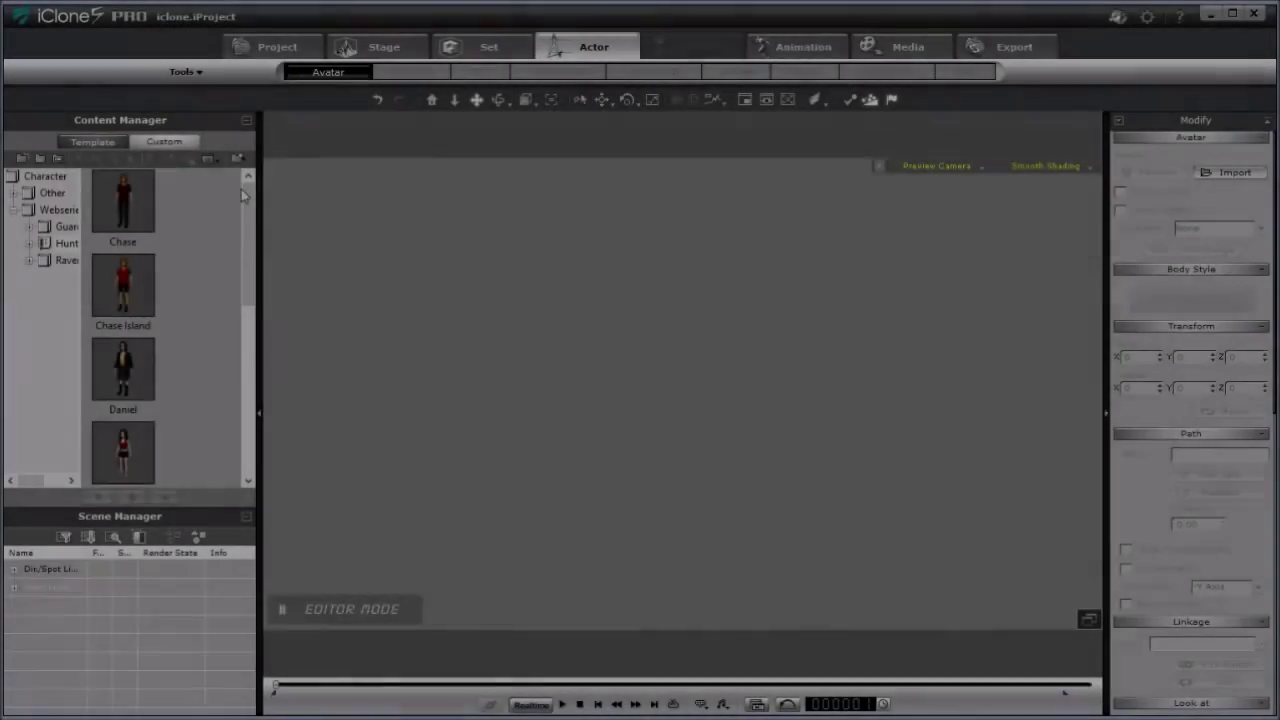
# - Add the custom avatar Nessie to the empty scene
pyautogui.moveTo(242, 189); pyautogui.dragTo(244, 323)
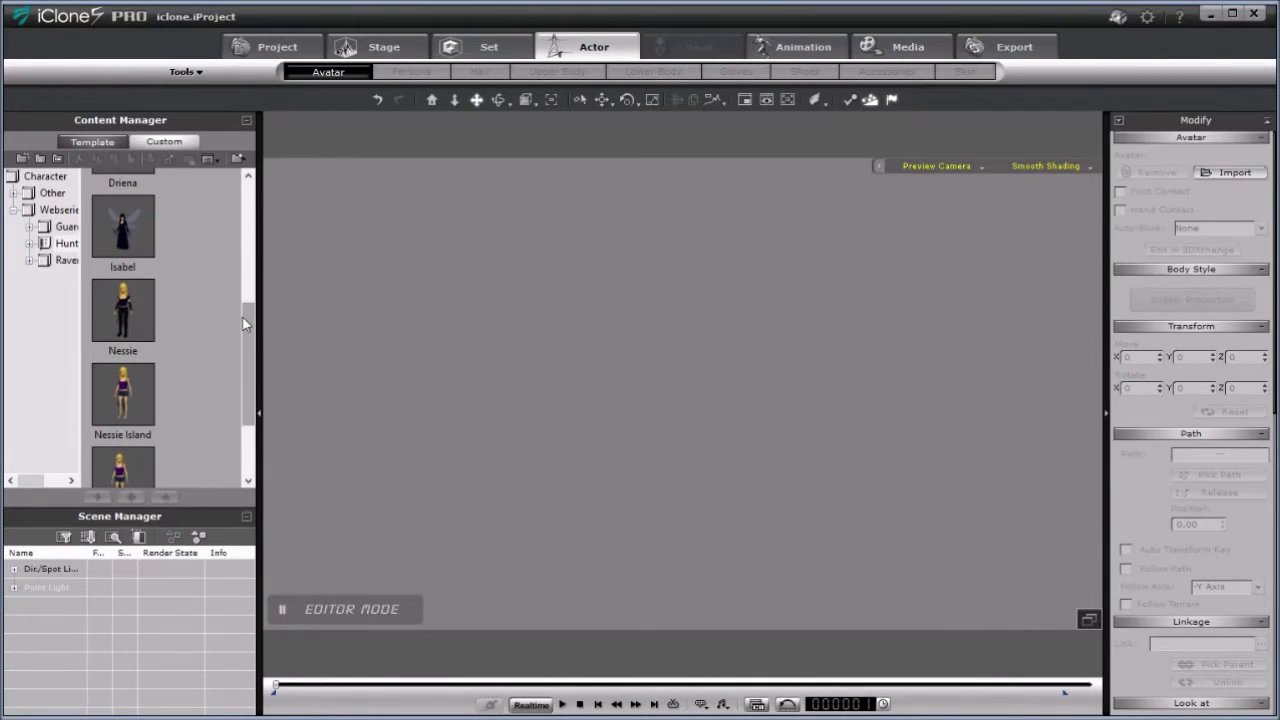
pyautogui.click(126, 316)
pyautogui.moveTo(123, 320); pyautogui.dragTo(493, 604)
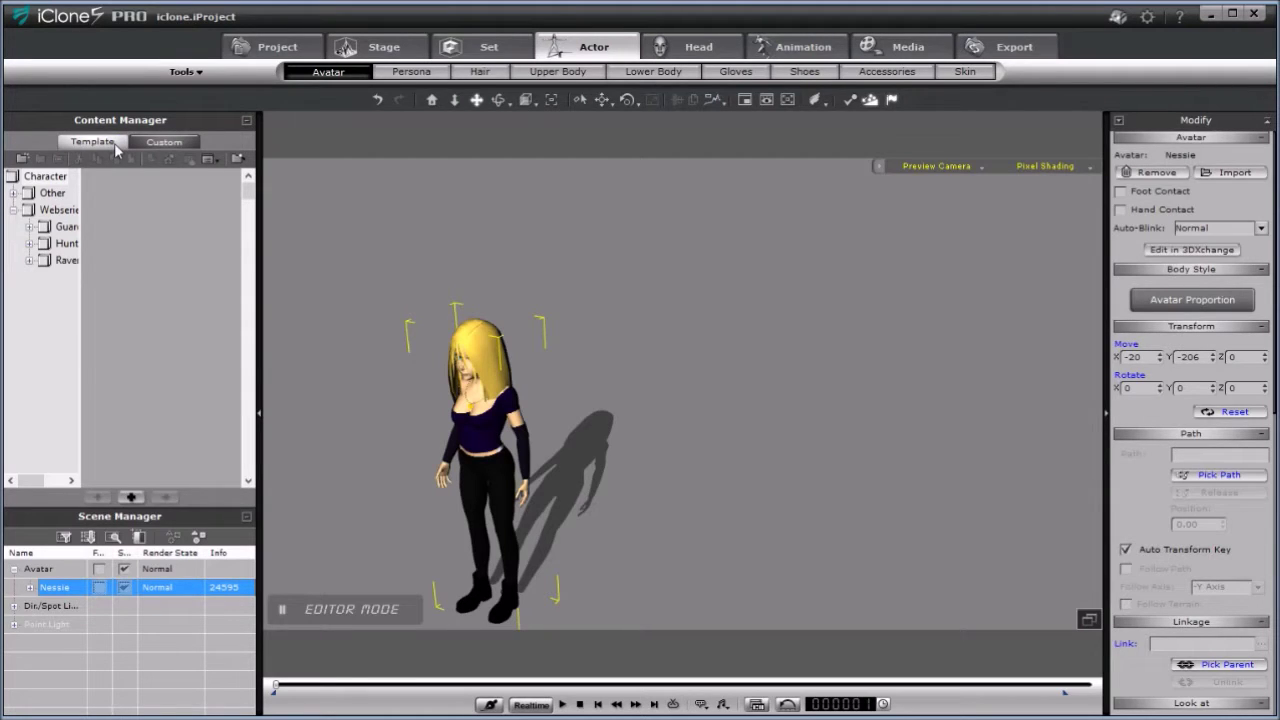
# - Add the template avatar Violet and move it closer beside Nessie, to about X 75, Y -195
pyautogui.moveTo(248, 192); pyautogui.dragTo(246, 469)
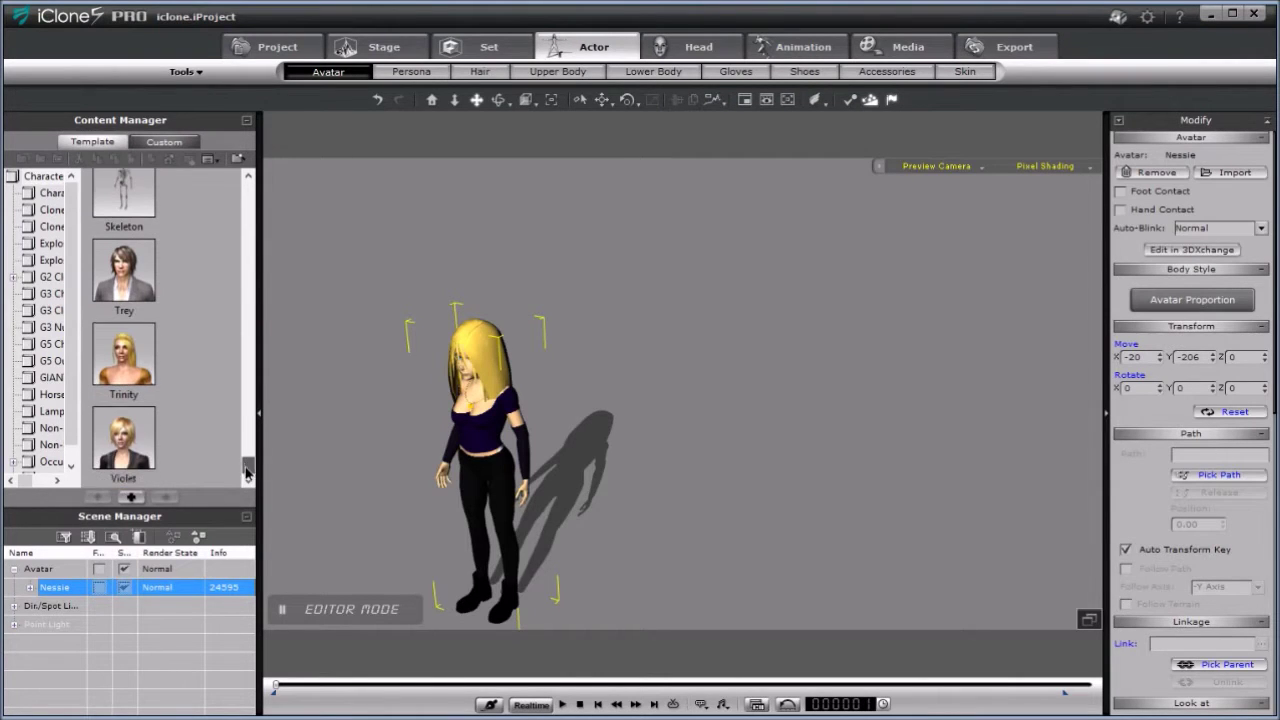
pyautogui.moveTo(138, 440); pyautogui.dragTo(741, 590)
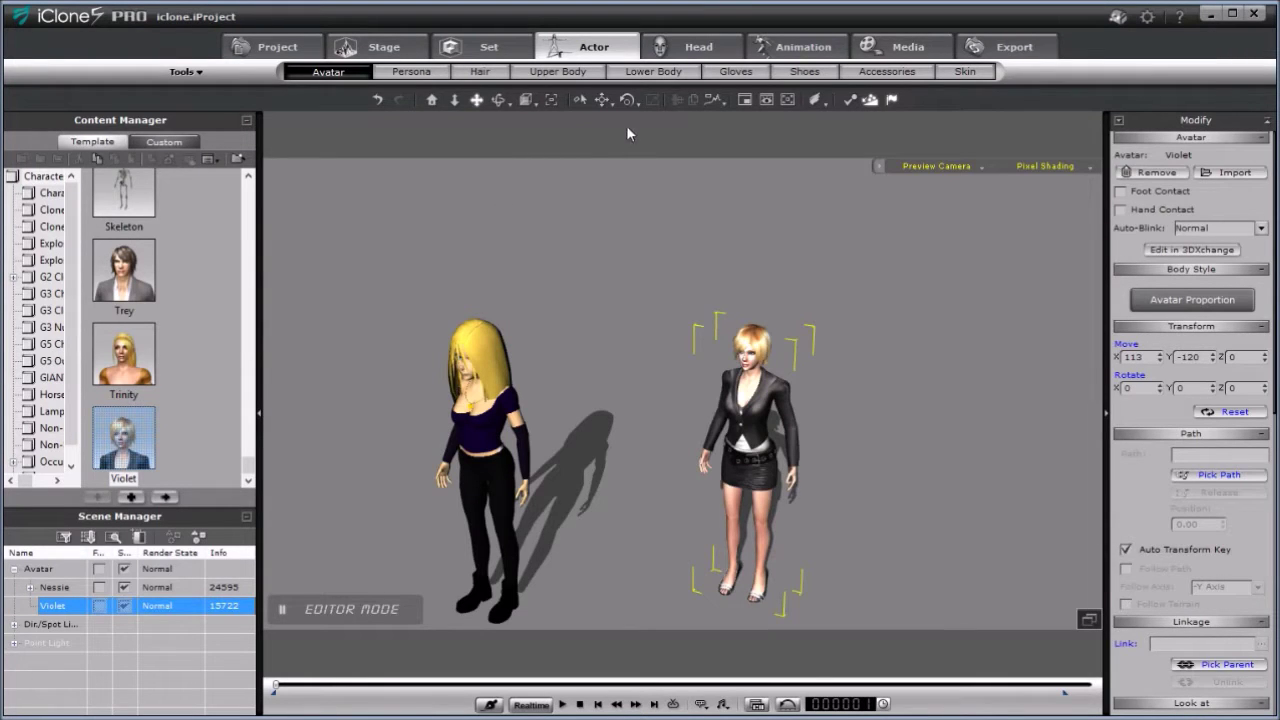
pyautogui.moveTo(514, 356); pyautogui.dragTo(403, 478)
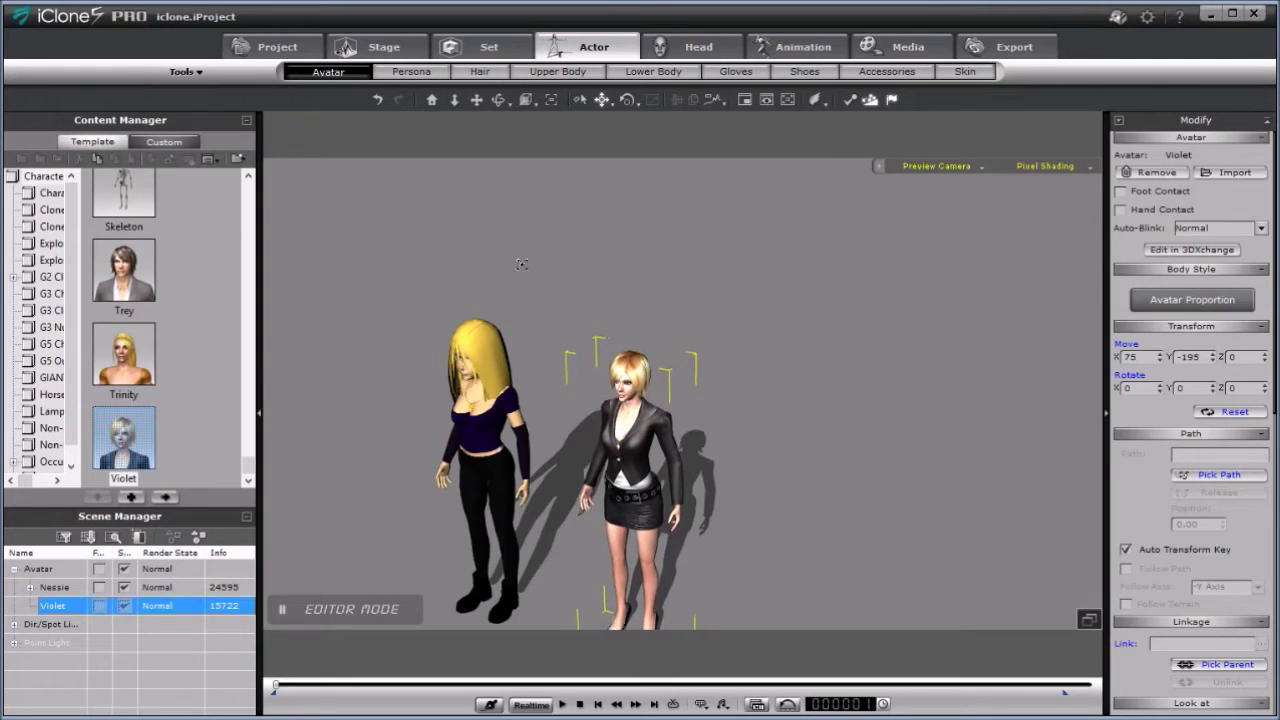
# - Enable the Toon Shader in the stage's atmosphere settings, with both avatars framed from the front
pyautogui.click(500, 100)
pyautogui.moveTo(622, 325); pyautogui.dragTo(786, 184)
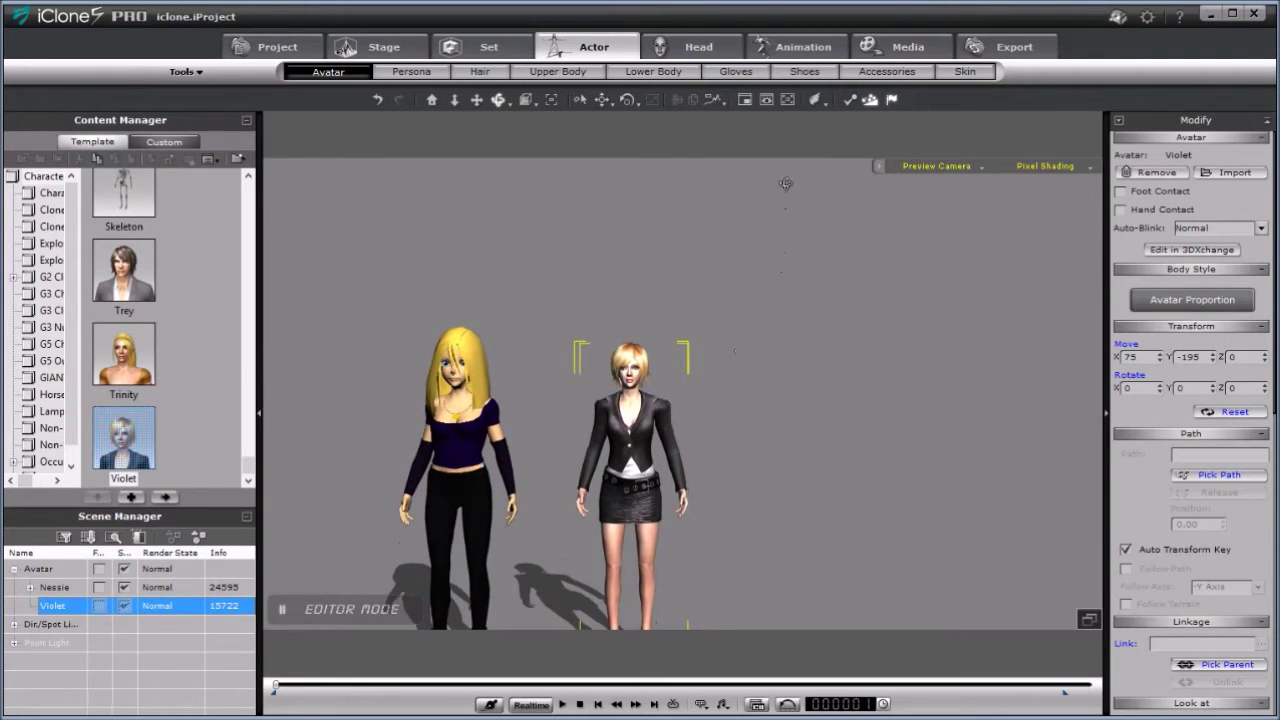
pyautogui.click(475, 101)
pyautogui.moveTo(467, 366); pyautogui.dragTo(596, 301)
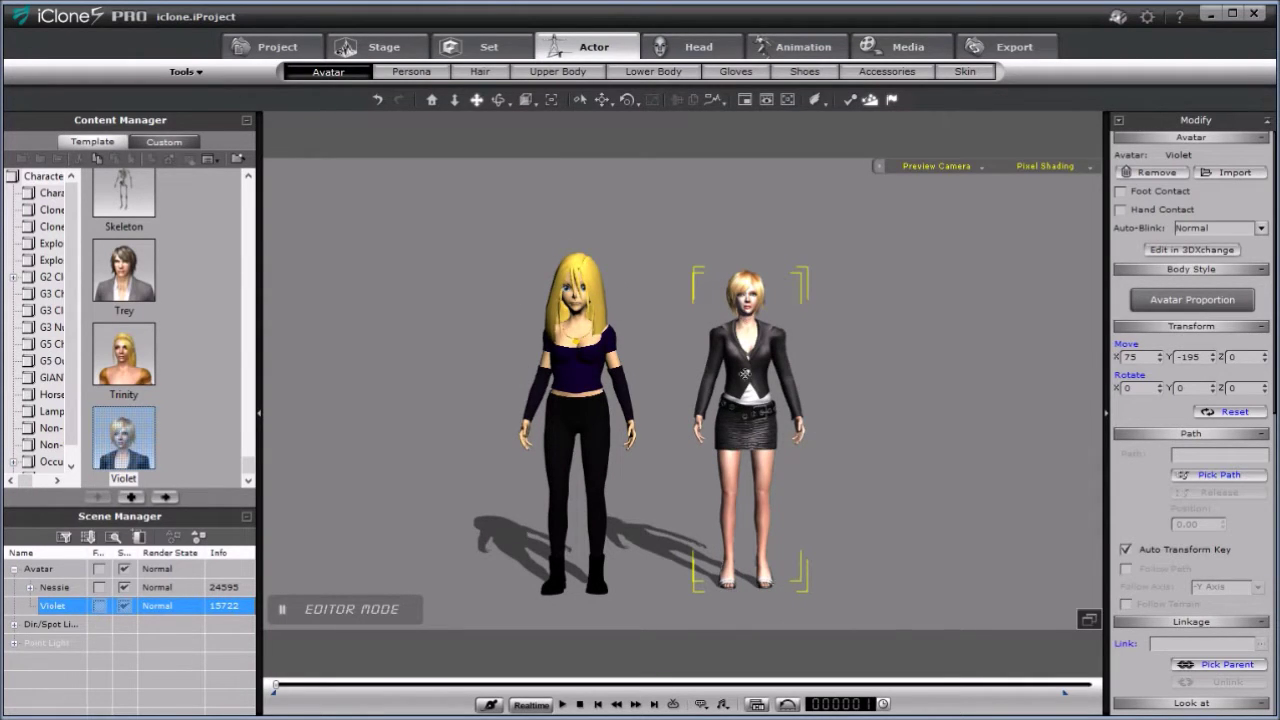
pyautogui.click(400, 48)
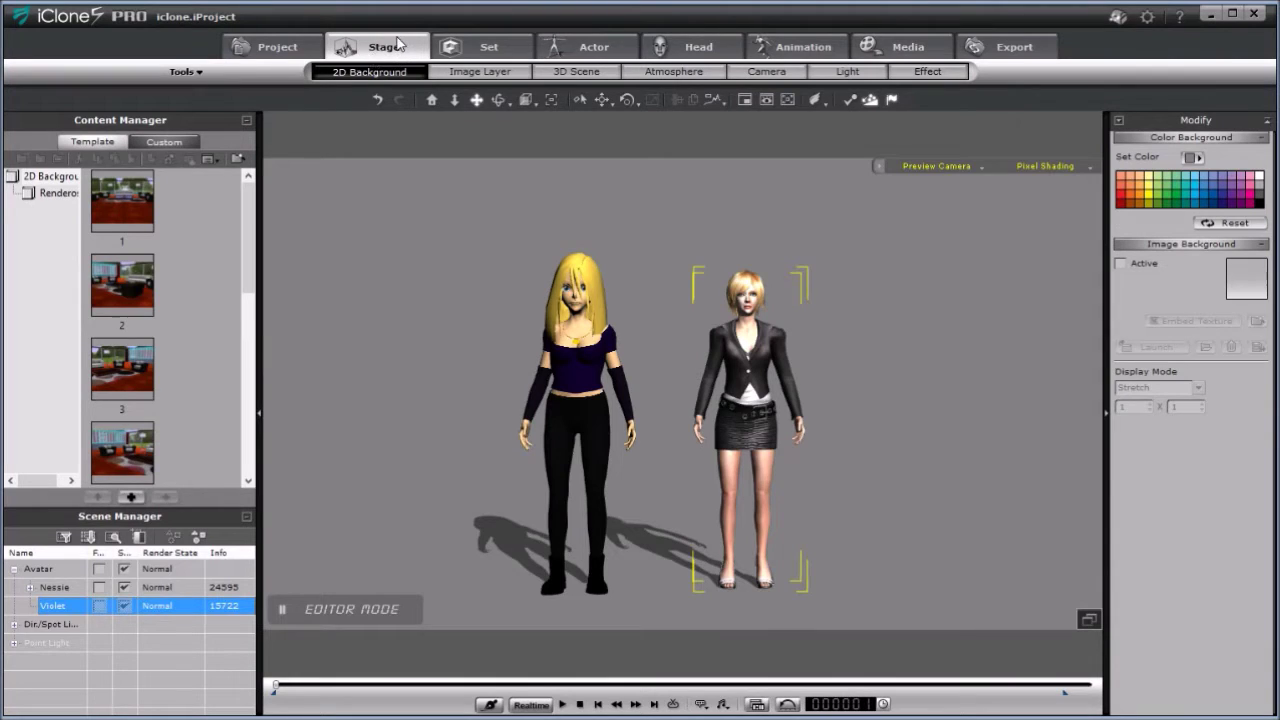
pyautogui.click(668, 77)
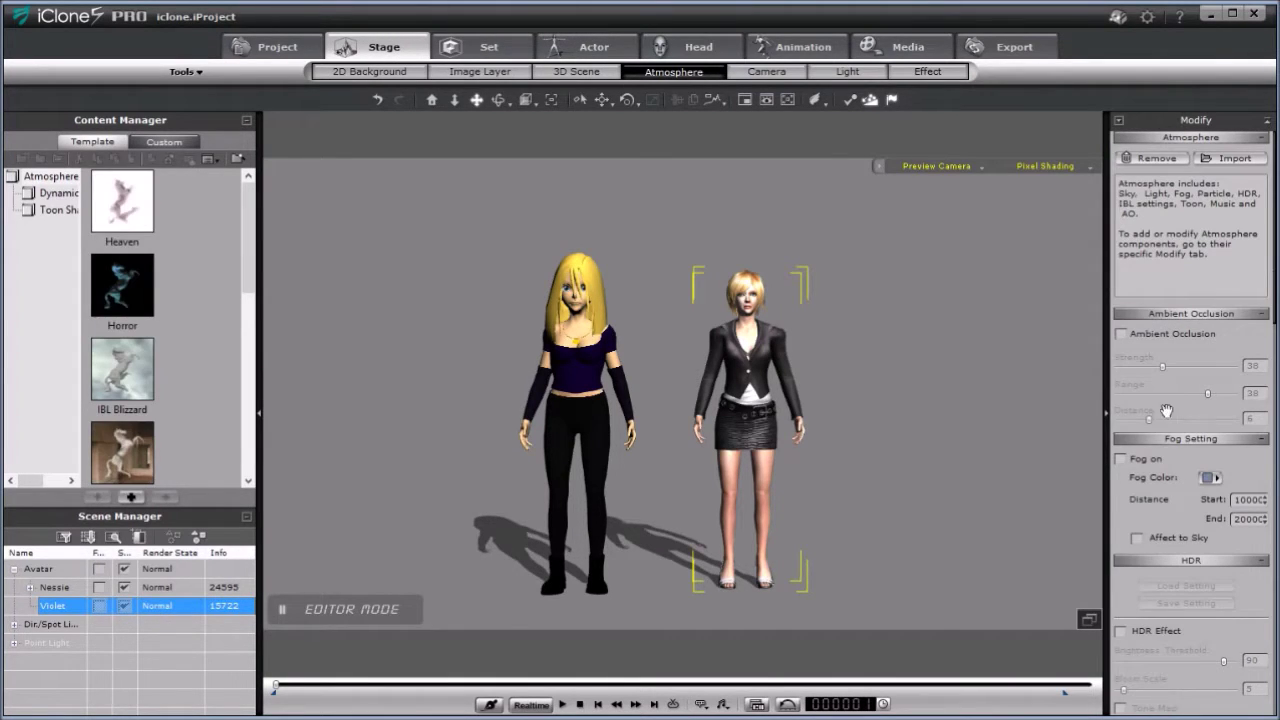
pyautogui.moveTo(1274, 290); pyautogui.dragTo(1257, 668)
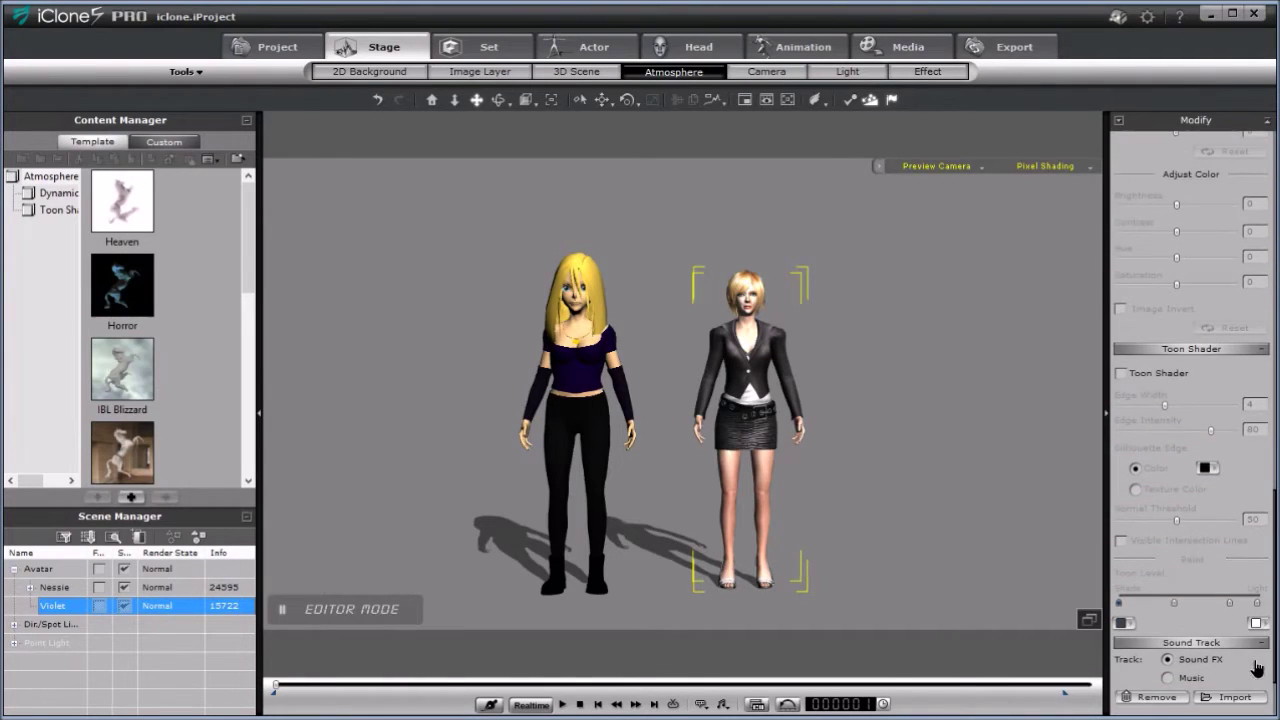
pyautogui.click(1121, 373)
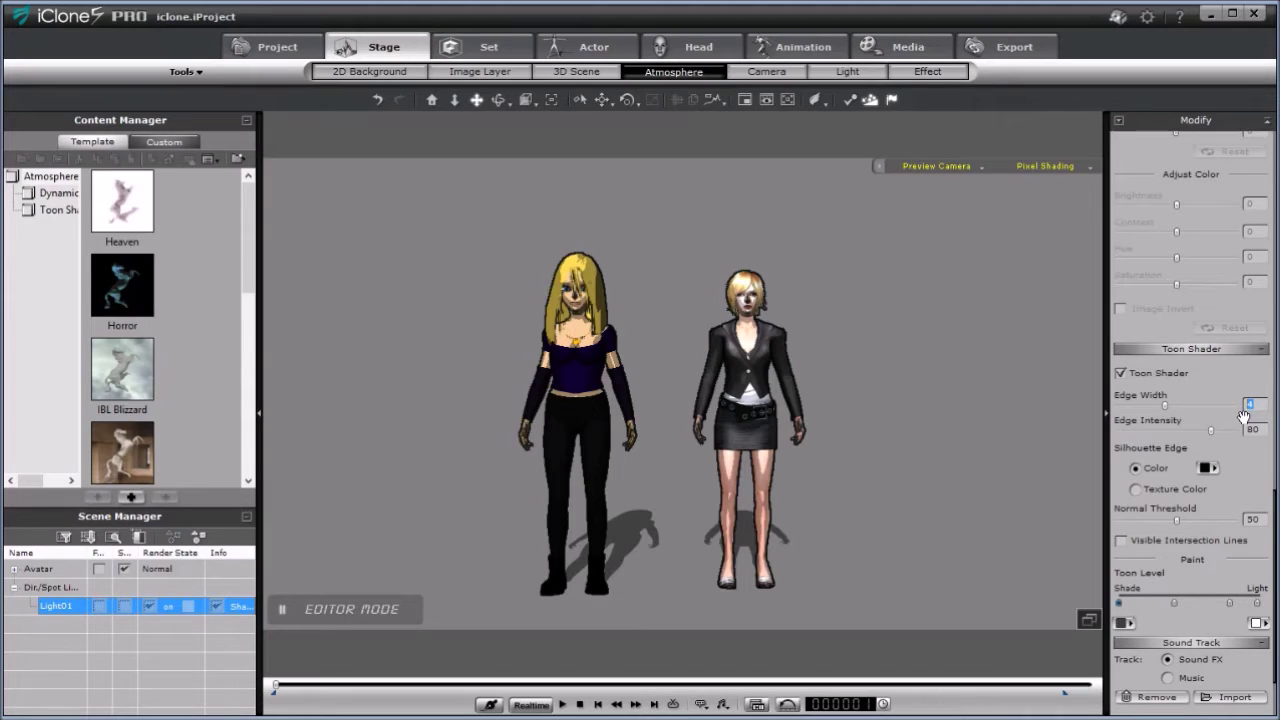
# - Set the toon Edge Width to 3 and move both middle Toon Level markers close to the Shade end
pyautogui.write('3')
pyautogui.moveTo(1175, 603); pyautogui.dragTo(1122, 604)
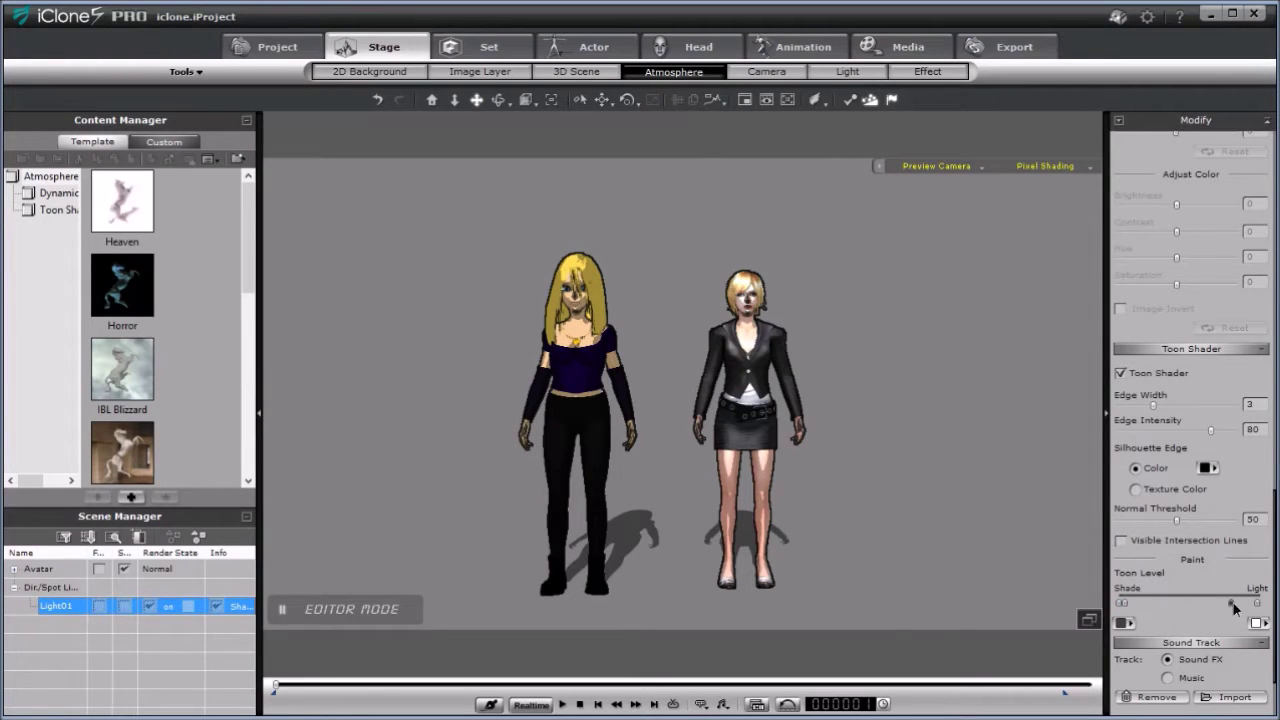
pyautogui.moveTo(1235, 609); pyautogui.dragTo(1122, 605)
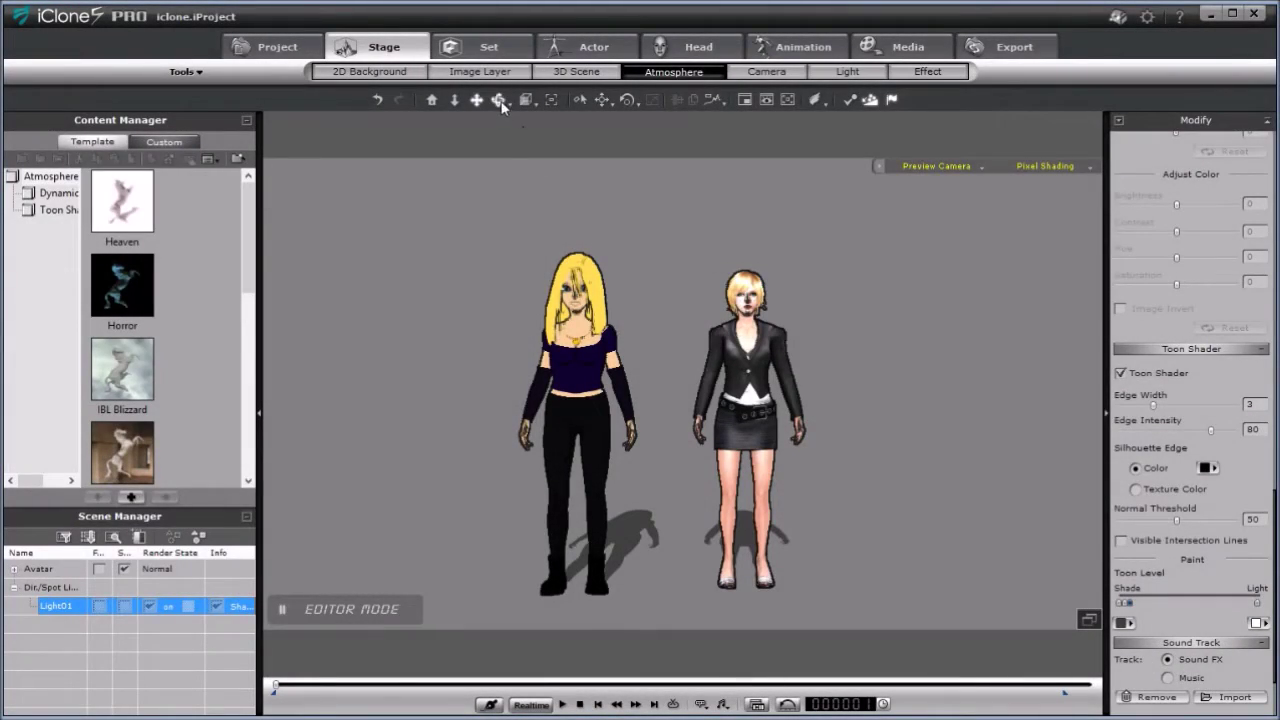
# - Examine the toon-shaded avatars up close from the front and from the sides through the scene camera
pyautogui.click(766, 71)
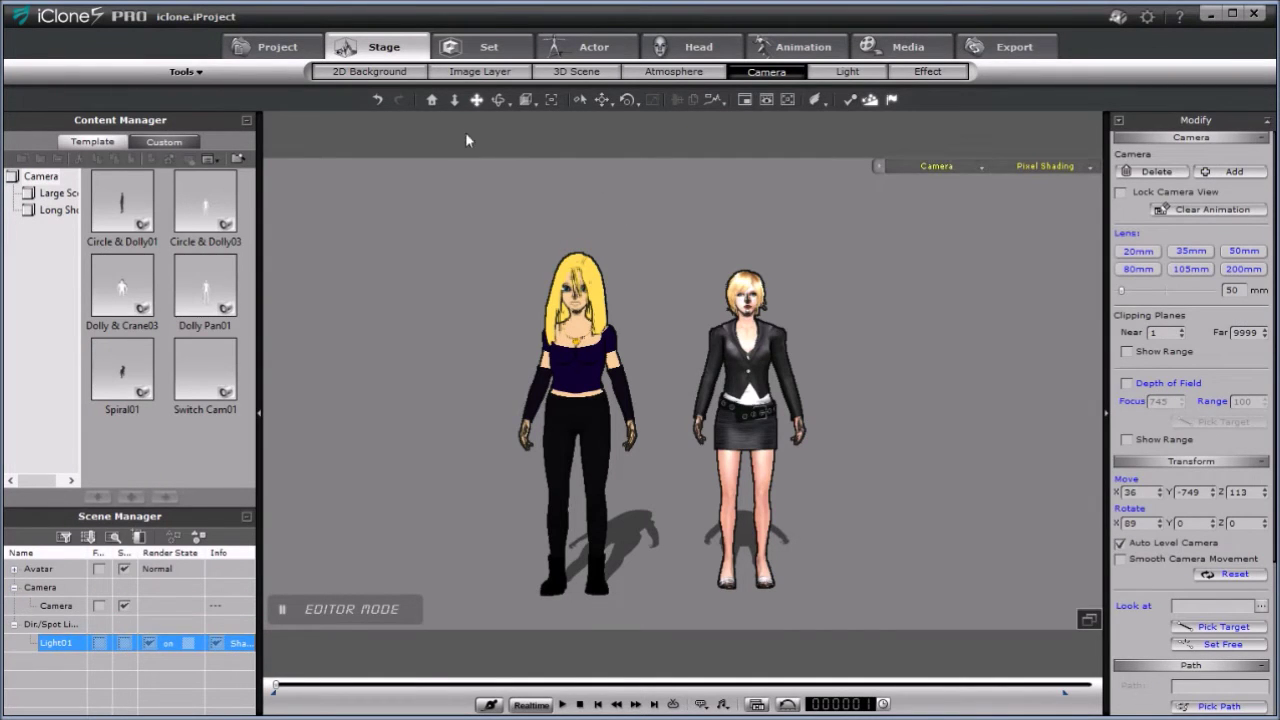
pyautogui.click(454, 103)
pyautogui.moveTo(590, 450); pyautogui.dragTo(578, 219)
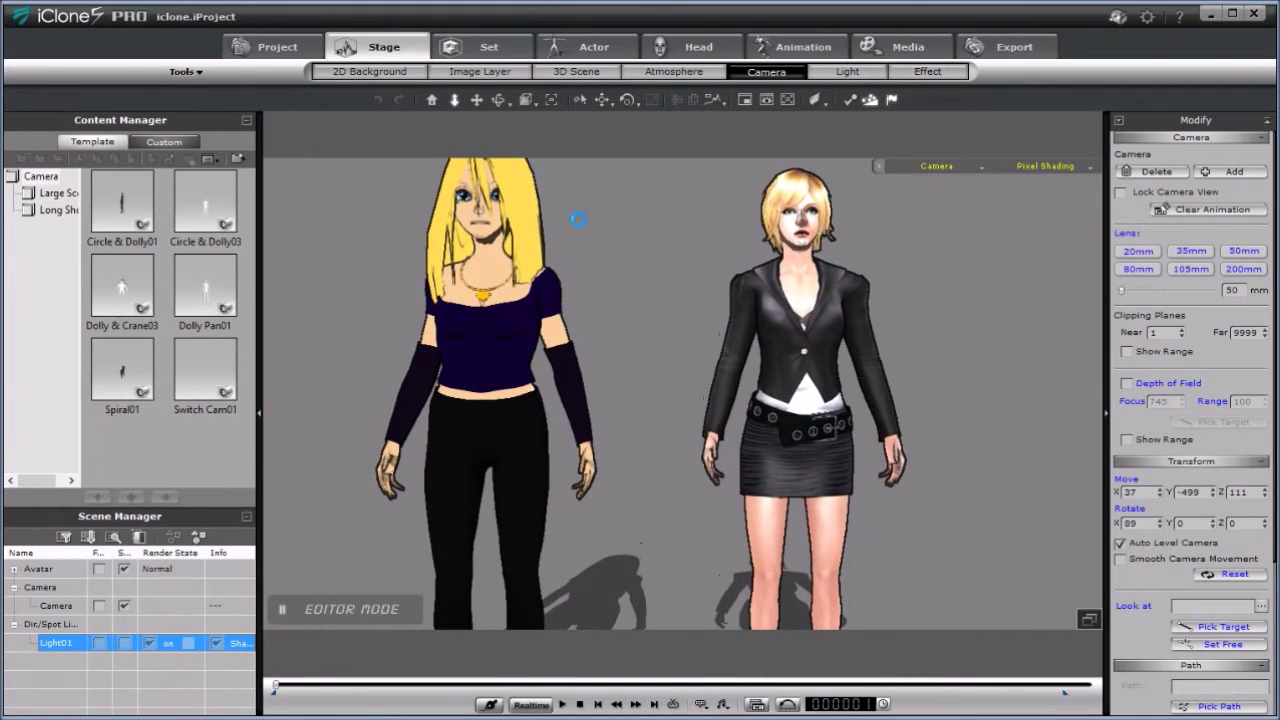
pyautogui.click(498, 100)
pyautogui.moveTo(545, 400); pyautogui.dragTo(690, 525)
pyautogui.moveTo(540, 297); pyautogui.dragTo(850, 306)
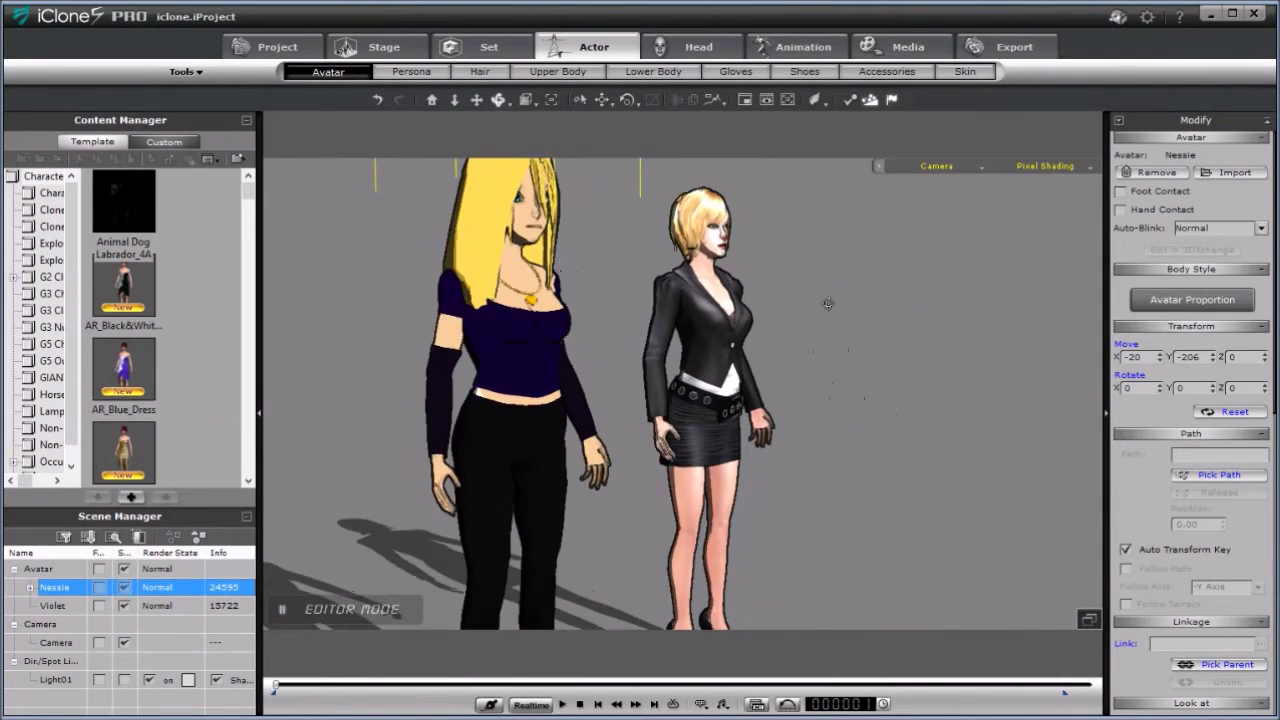
pyautogui.moveTo(828, 304); pyautogui.dragTo(406, 367, button='right')
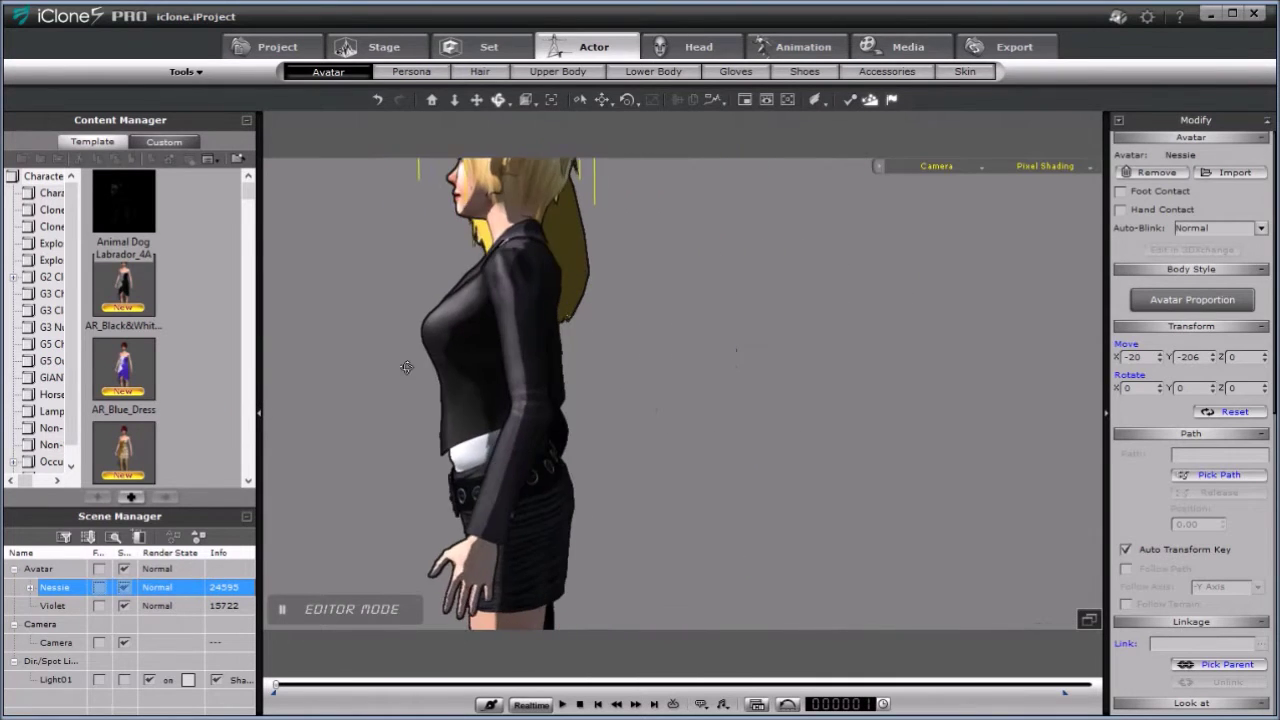
pyautogui.moveTo(406, 367); pyautogui.dragTo(1072, 345)
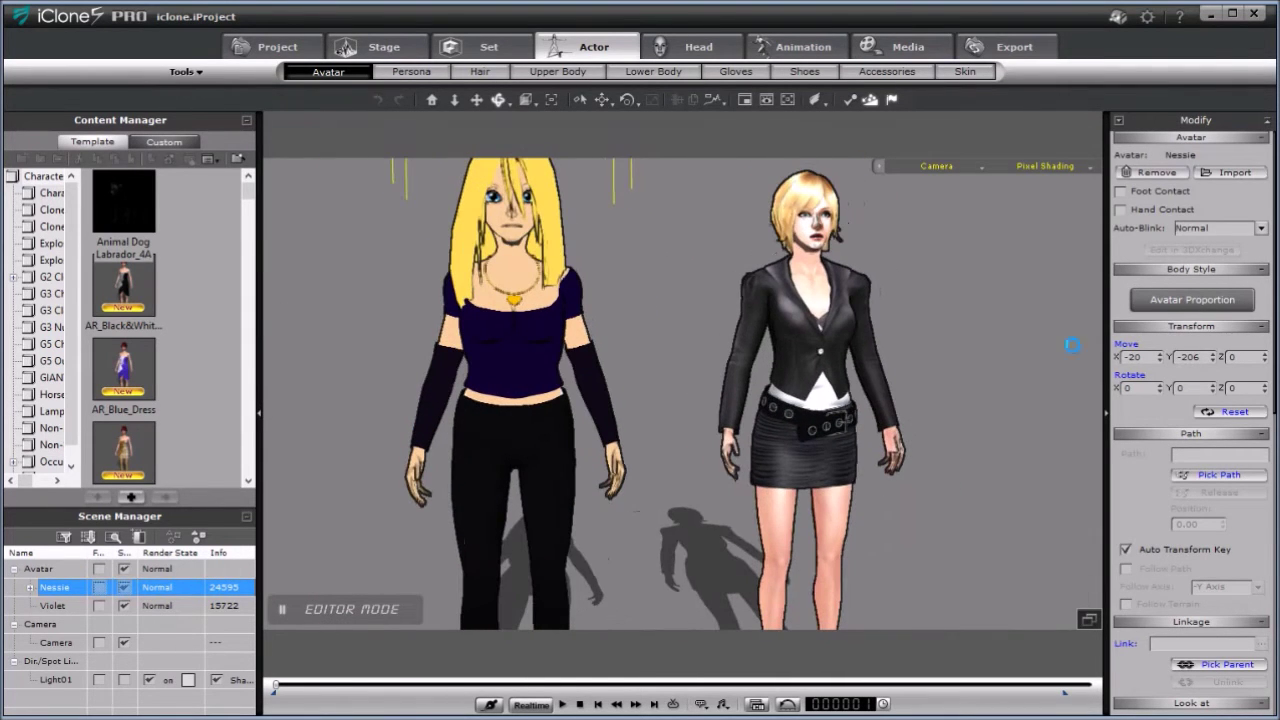
# - Rotate the directional light Light01 to about X 61, Y 8, Z 345
pyautogui.click(384, 47)
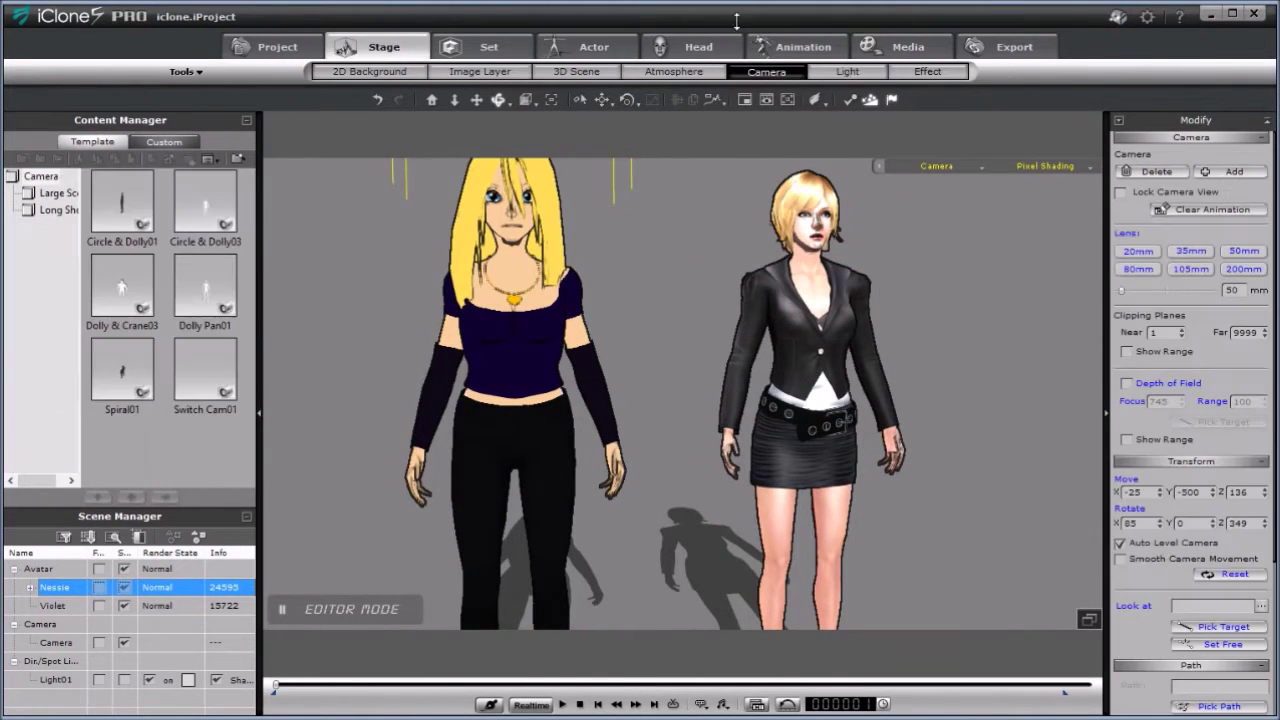
pyautogui.click(847, 72)
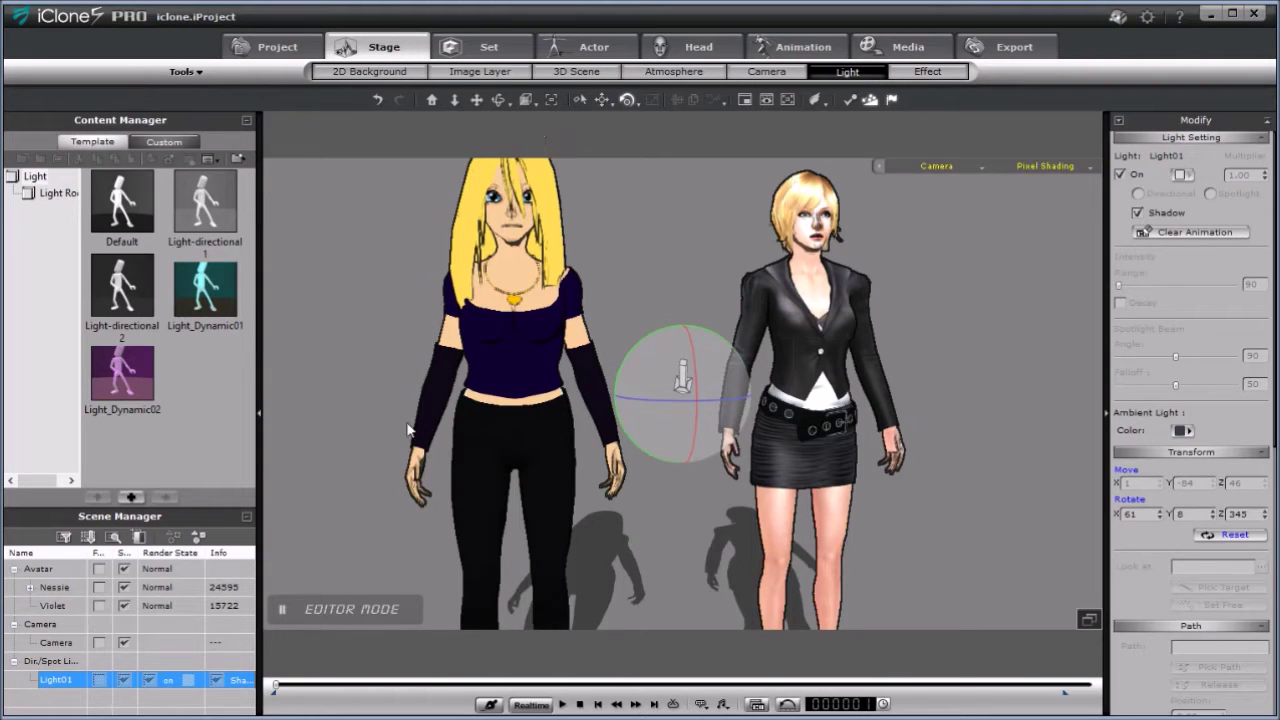
# - Select Violet and examine her face and hair close up under the toon shading
pyautogui.click(52, 604)
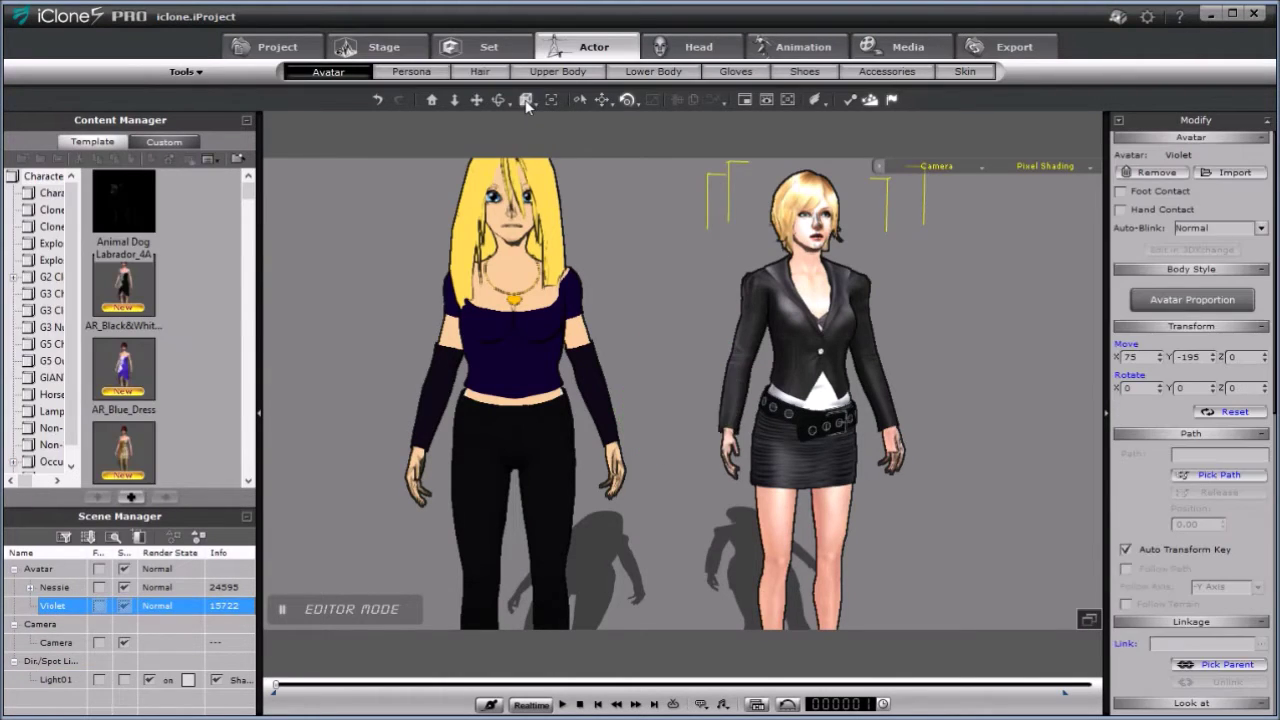
pyautogui.click(526, 100)
pyautogui.click(538, 104)
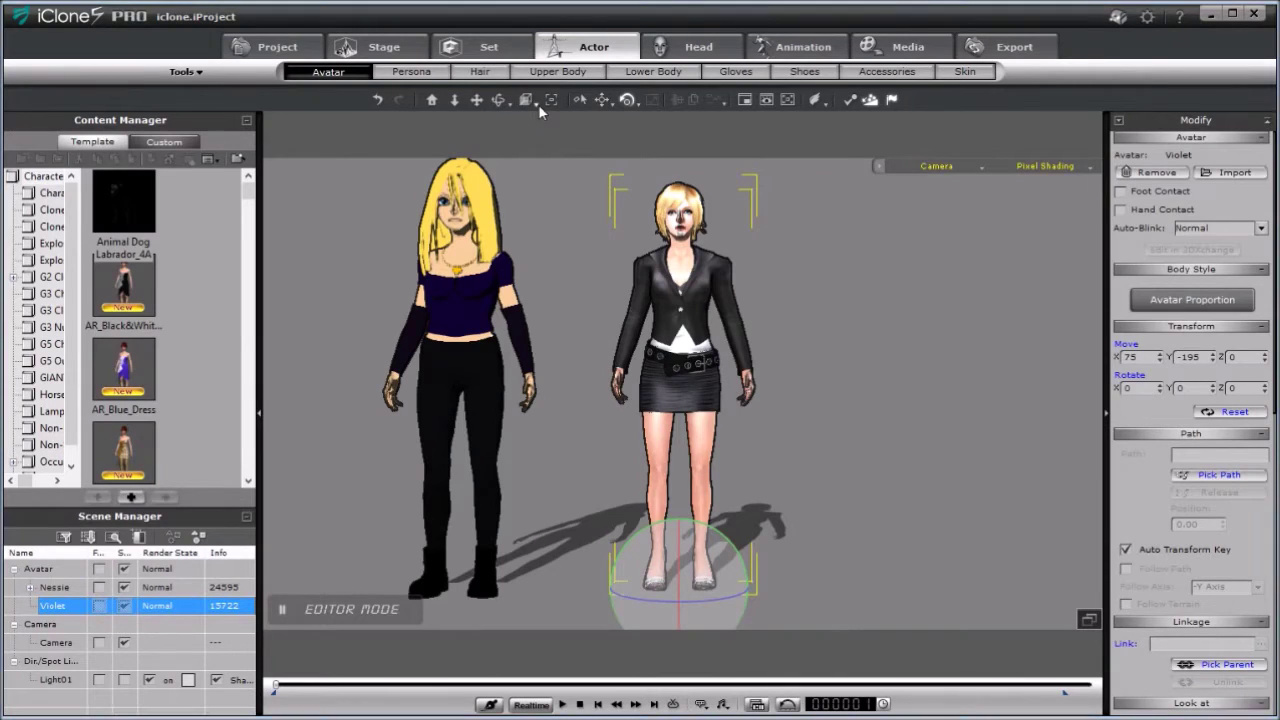
pyautogui.click(518, 239)
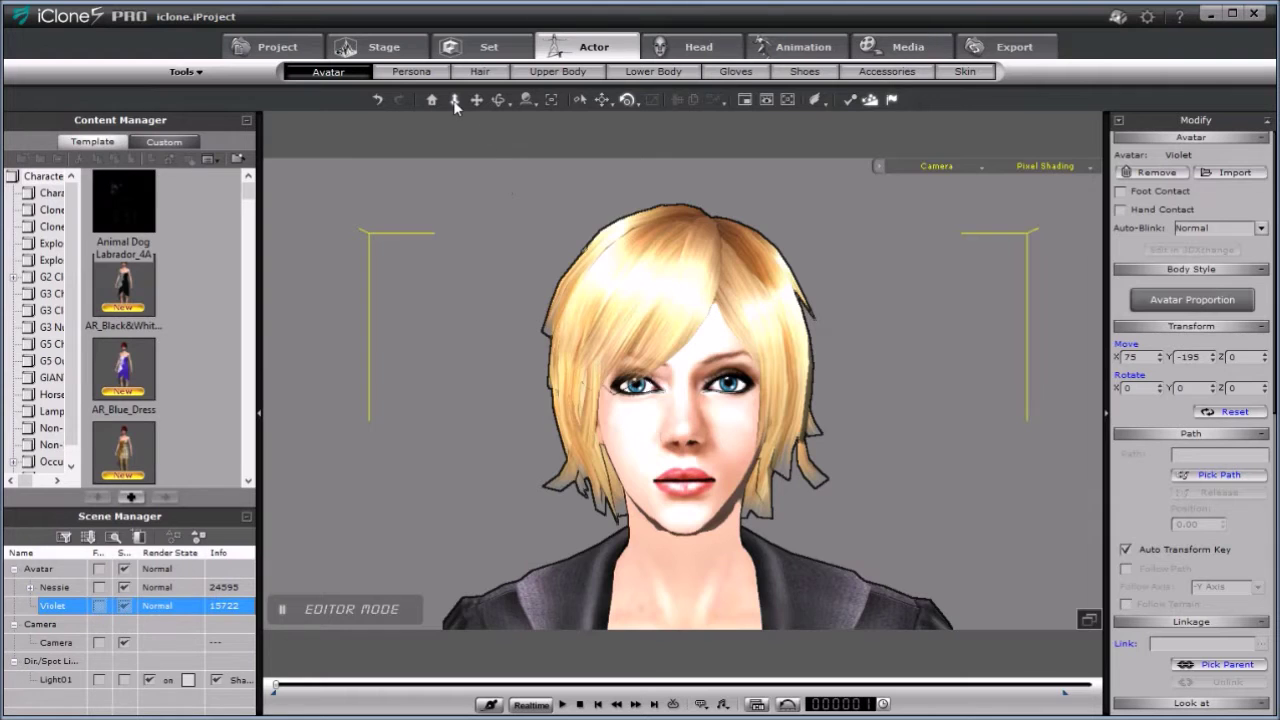
pyautogui.moveTo(580, 229); pyautogui.dragTo(654, 266)
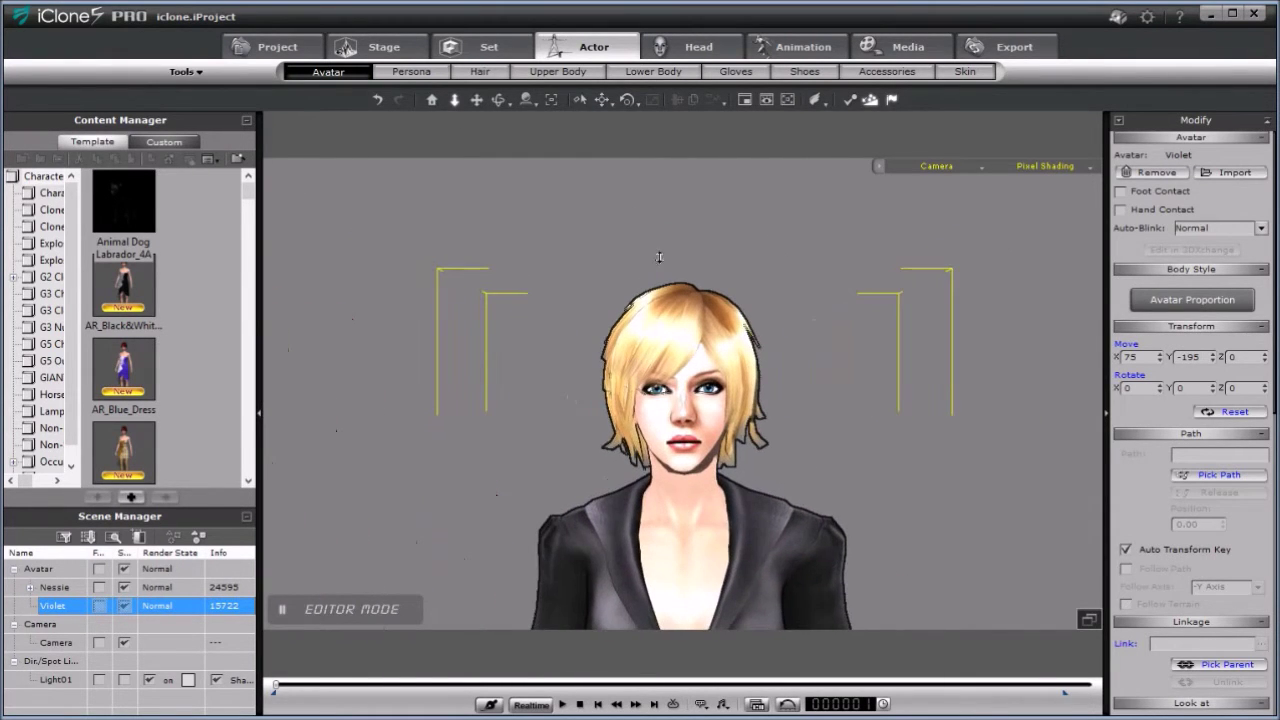
pyautogui.moveTo(499, 339); pyautogui.dragTo(785, 322)
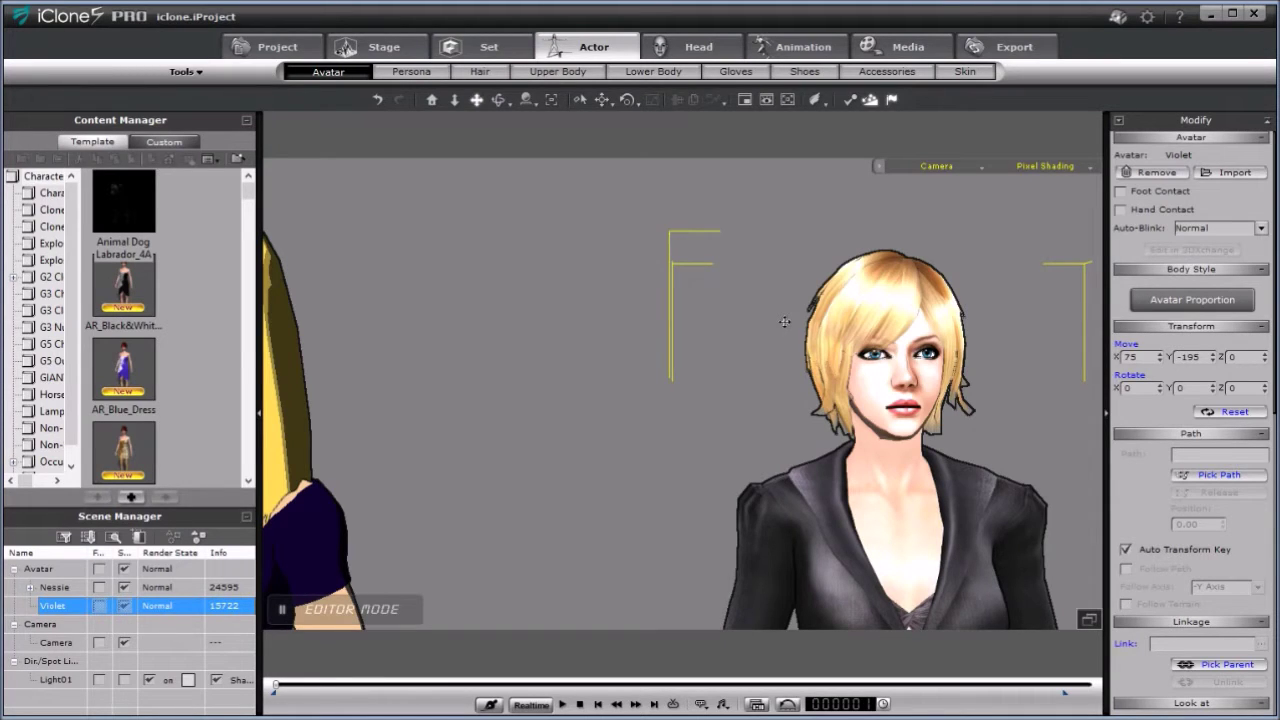
pyautogui.click(450, 107)
pyautogui.moveTo(787, 326)
pyautogui.mouseDown()
pyautogui.moveTo(786, 296)
pyautogui.moveTo(778, 311)
pyautogui.mouseUp()
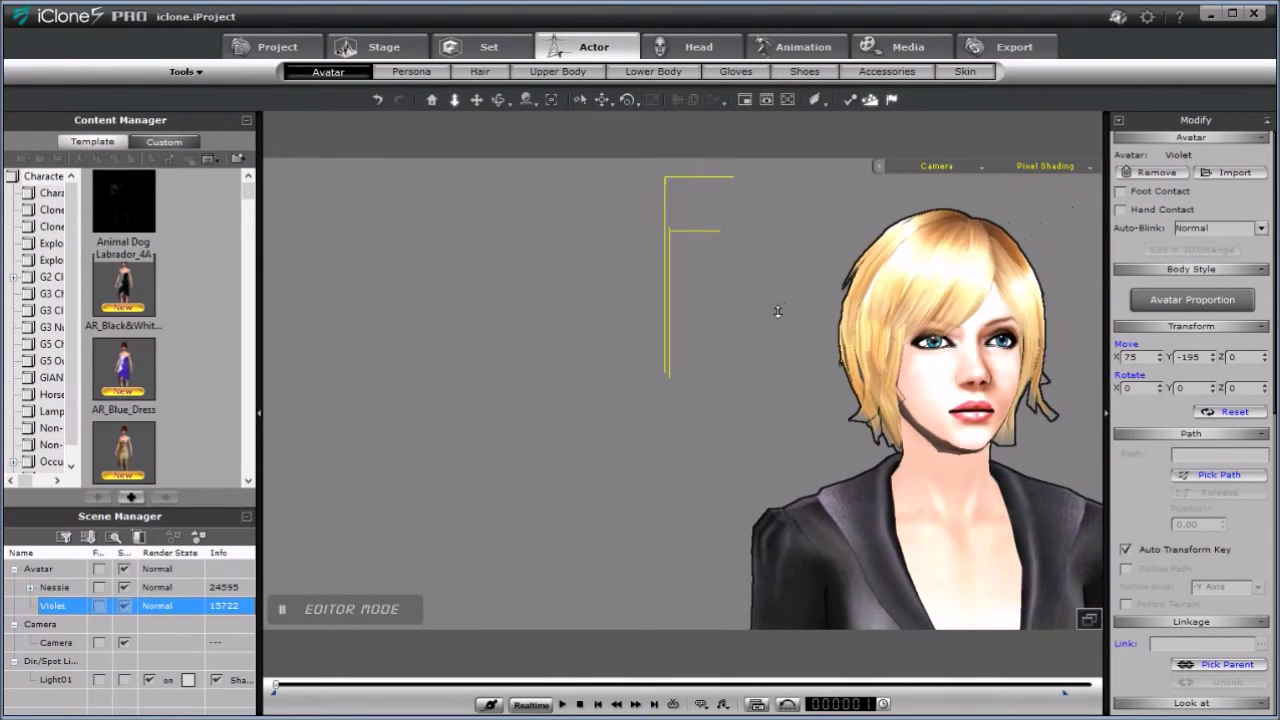
# - Turn on Alpha Threshold for Violet's hair material and set its ambient color to black
pyautogui.click(481, 72)
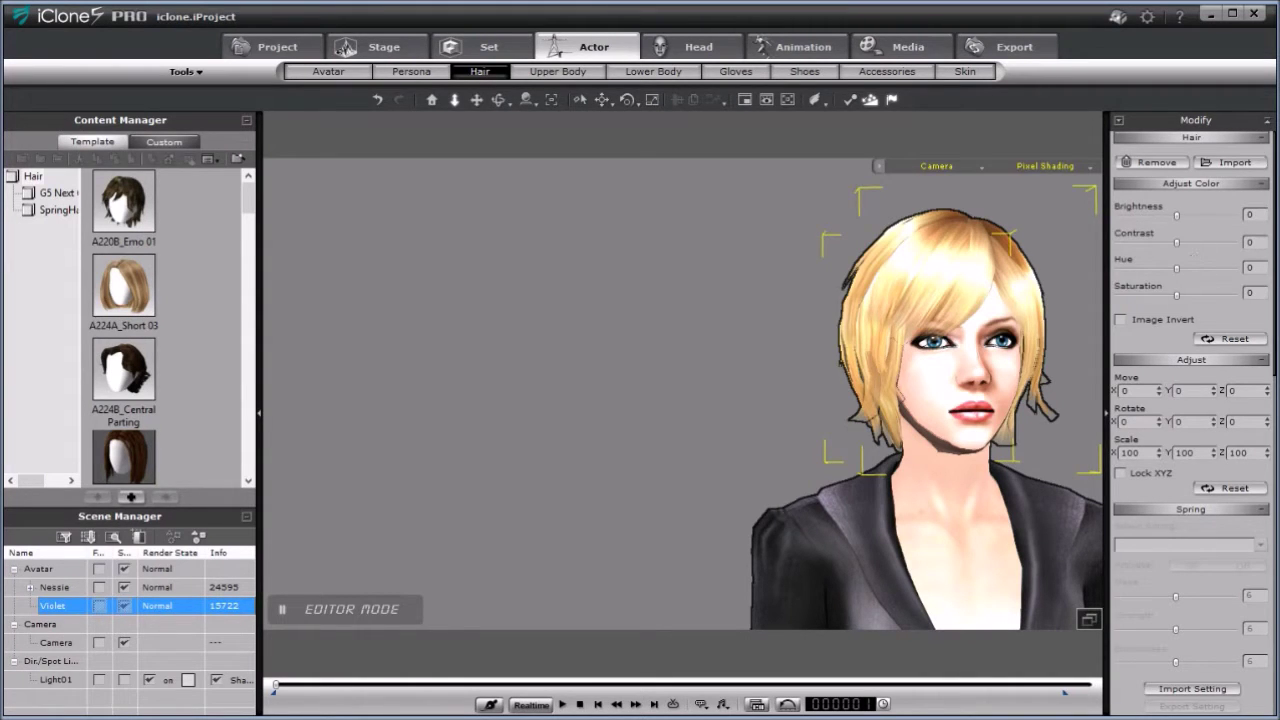
pyautogui.moveTo(1274, 320); pyautogui.dragTo(1260, 602)
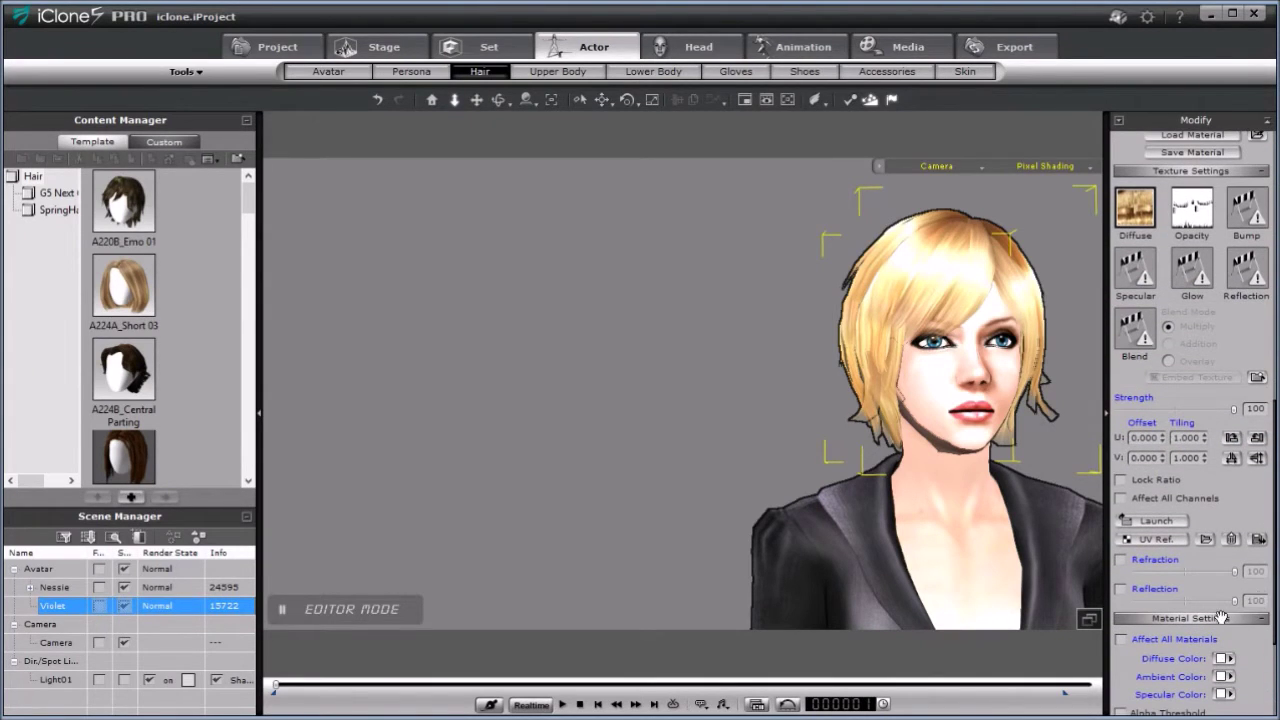
pyautogui.scroll(-5, 1272, 620)
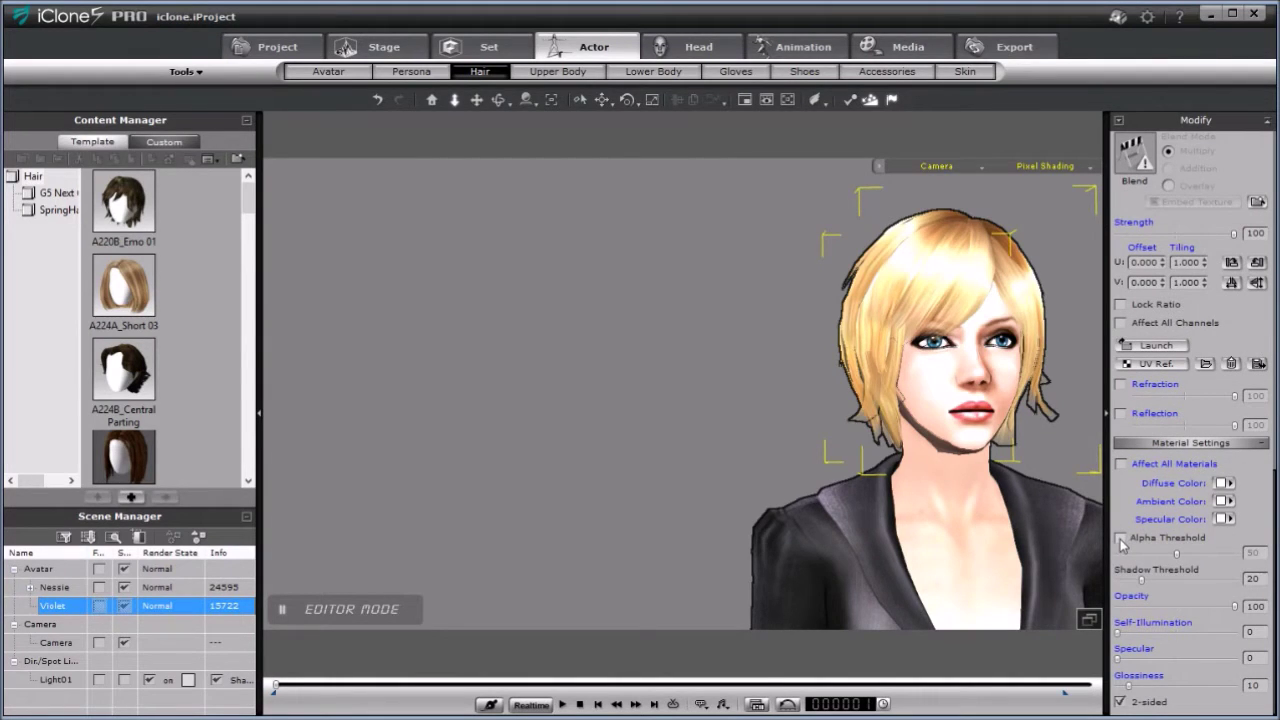
pyautogui.click(1120, 539)
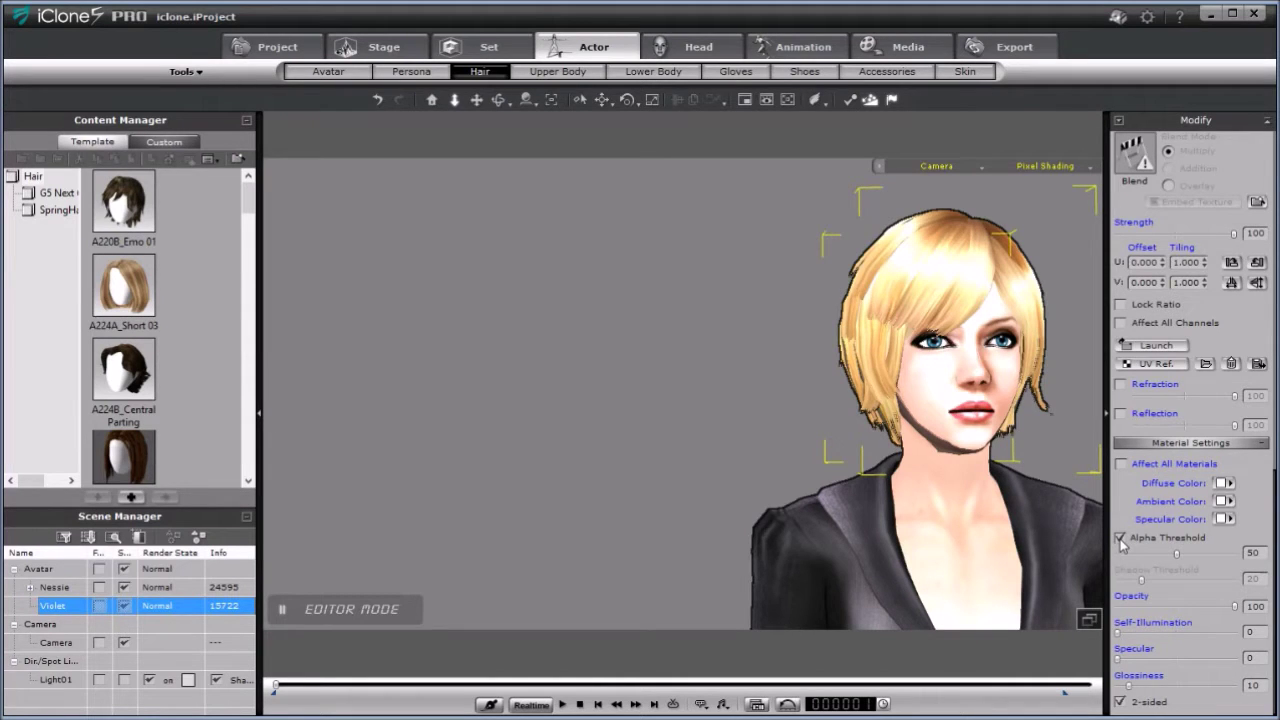
pyautogui.click(498, 100)
pyautogui.moveTo(915, 380); pyautogui.dragTo(806, 550)
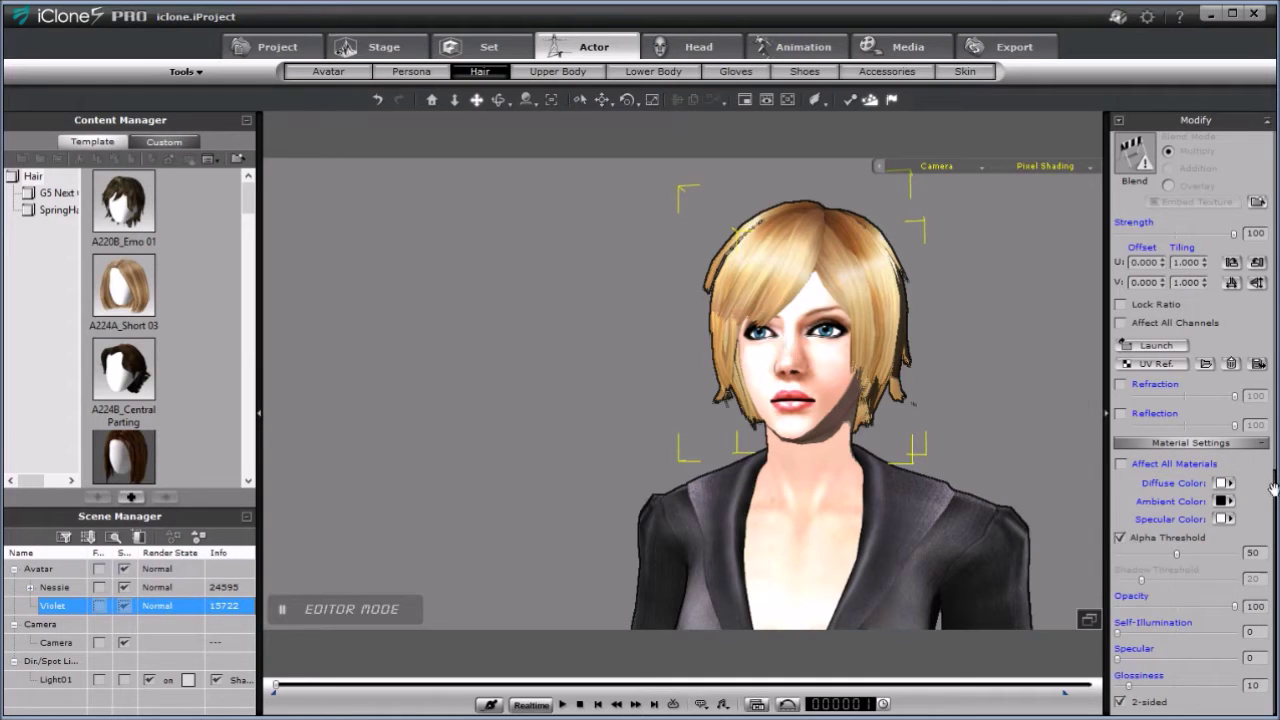
# - Adjust Violet's hair color to saturation -100, contrast 100 and brightness 15
pyautogui.scroll(5, 1273, 490)
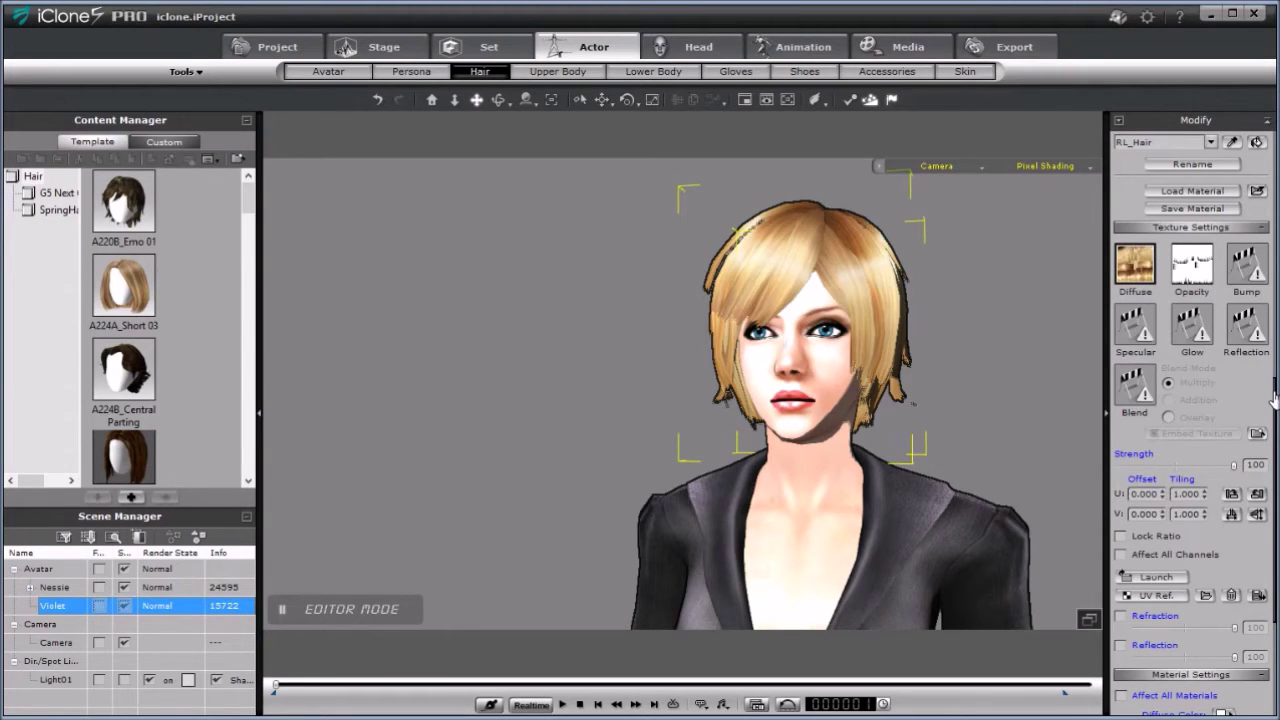
pyautogui.moveTo(1273, 397); pyautogui.dragTo(1279, 140)
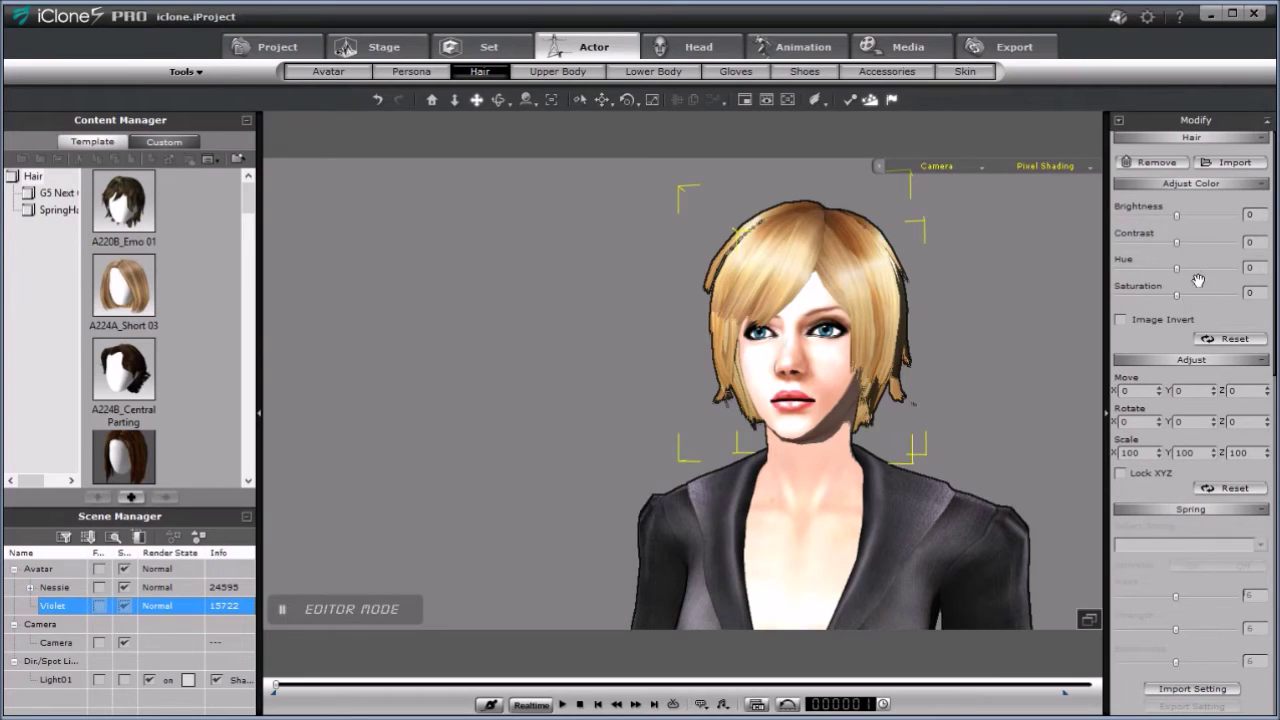
pyautogui.moveTo(1177, 298); pyautogui.dragTo(1113, 295)
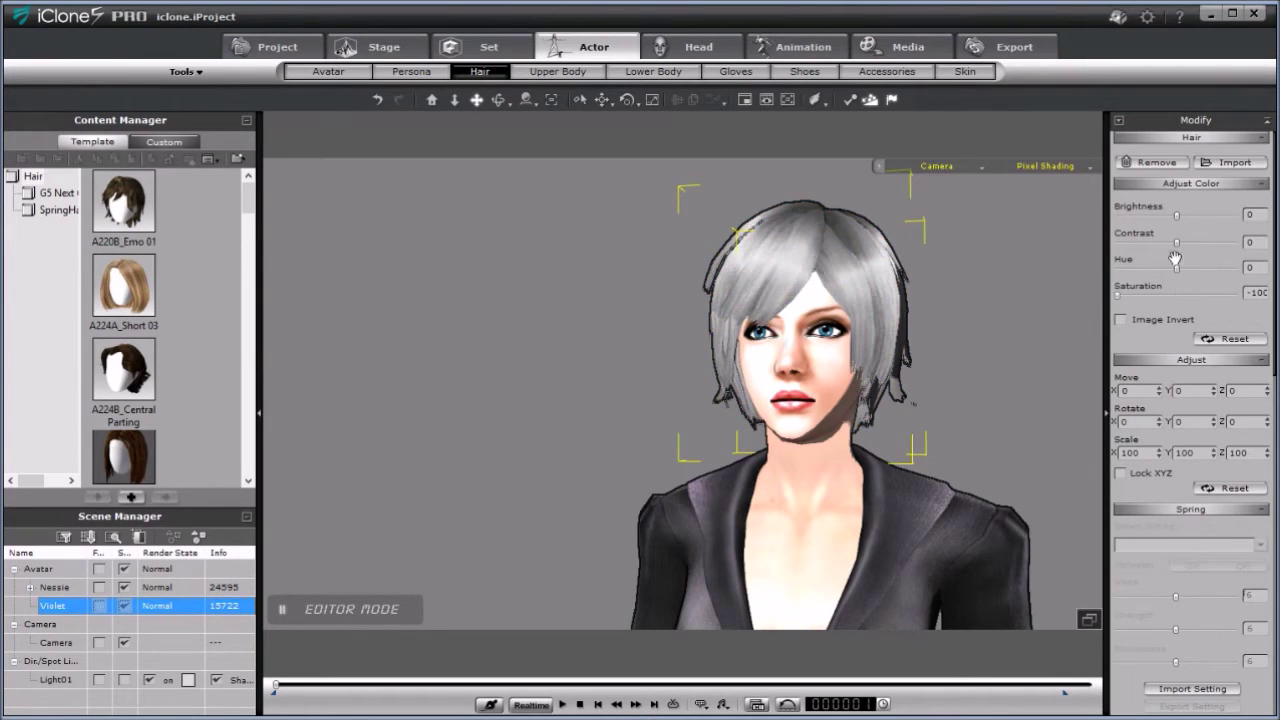
pyautogui.moveTo(1177, 243); pyautogui.dragTo(1262, 240)
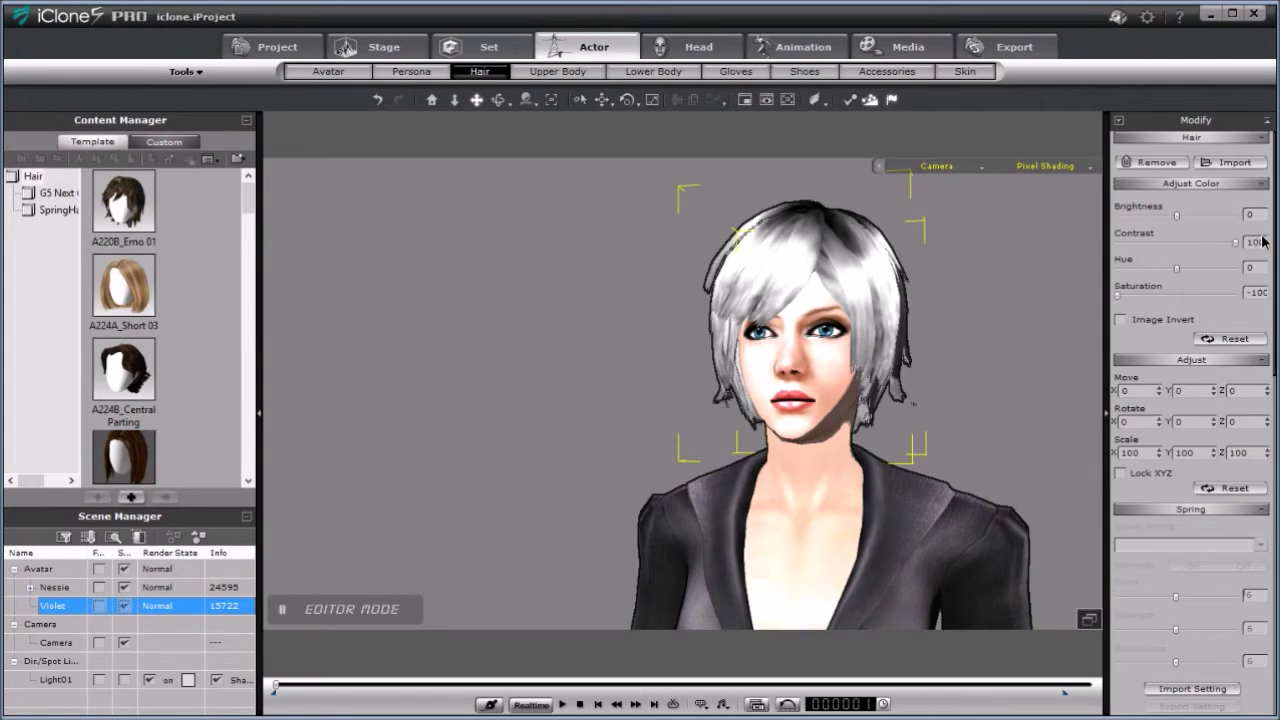
pyautogui.moveTo(1177, 215)
pyautogui.mouseDown()
pyautogui.moveTo(1199, 215)
pyautogui.moveTo(1186, 215)
pyautogui.mouseUp()
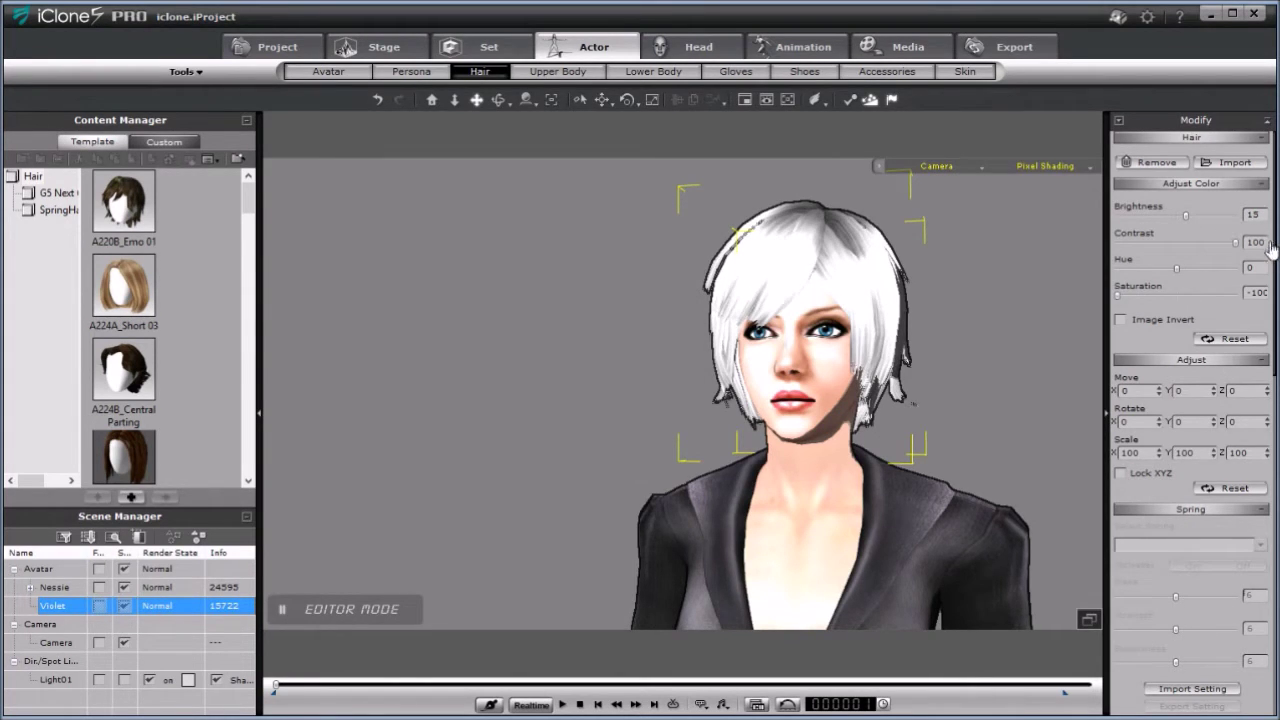
# - Give Violet's hair material a yellow diffuse color, specular 464 and glossiness 21
pyautogui.moveTo(1274, 252); pyautogui.dragTo(1268, 492)
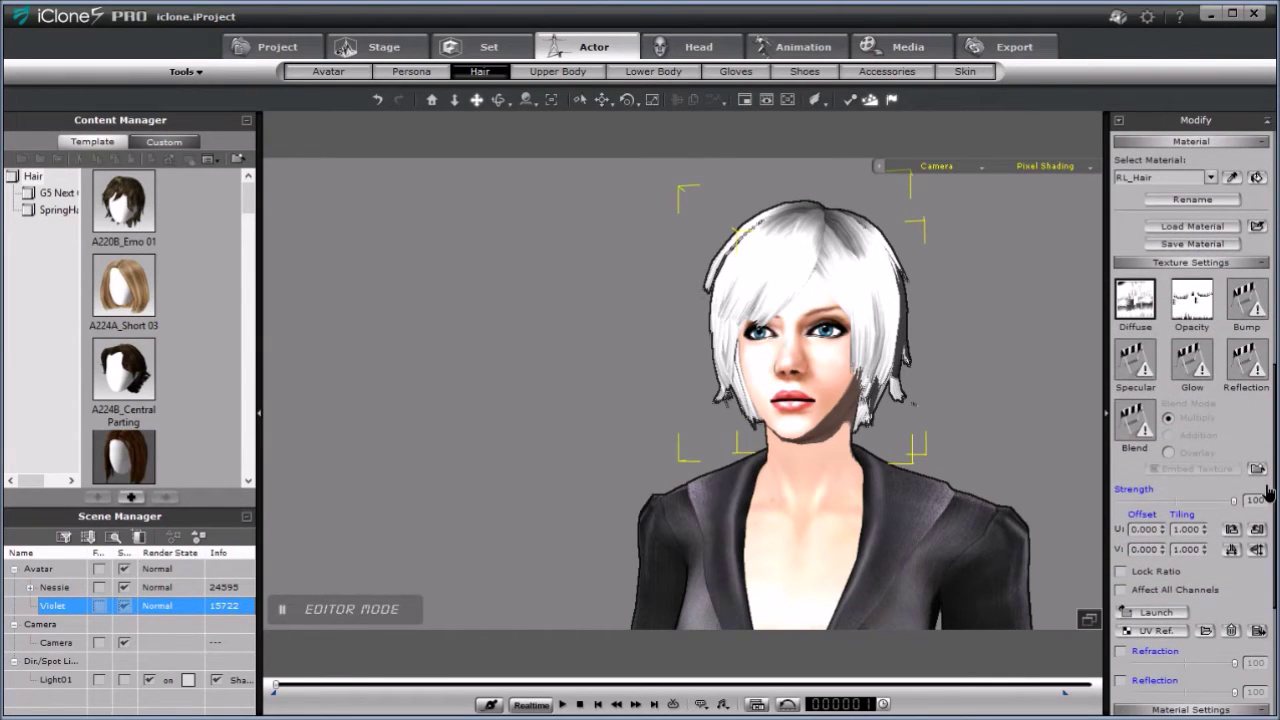
pyautogui.scroll(-5, 1262, 498)
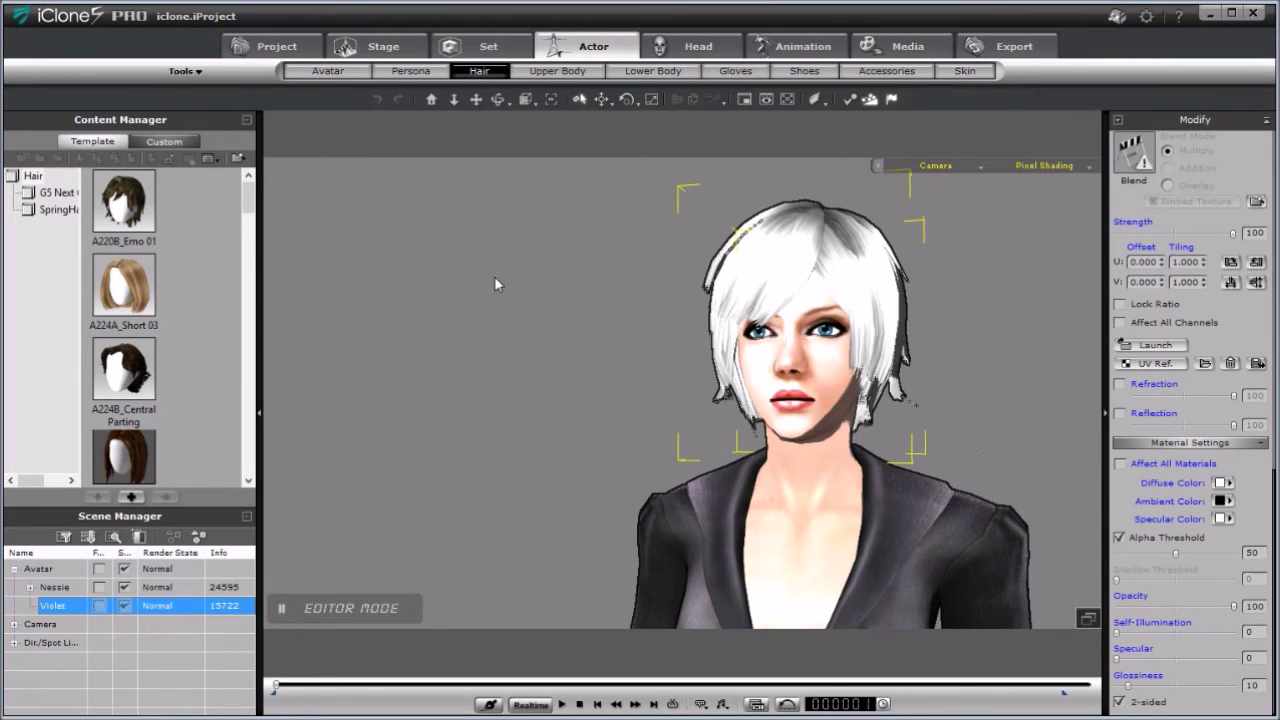
pyautogui.click(488, 488)
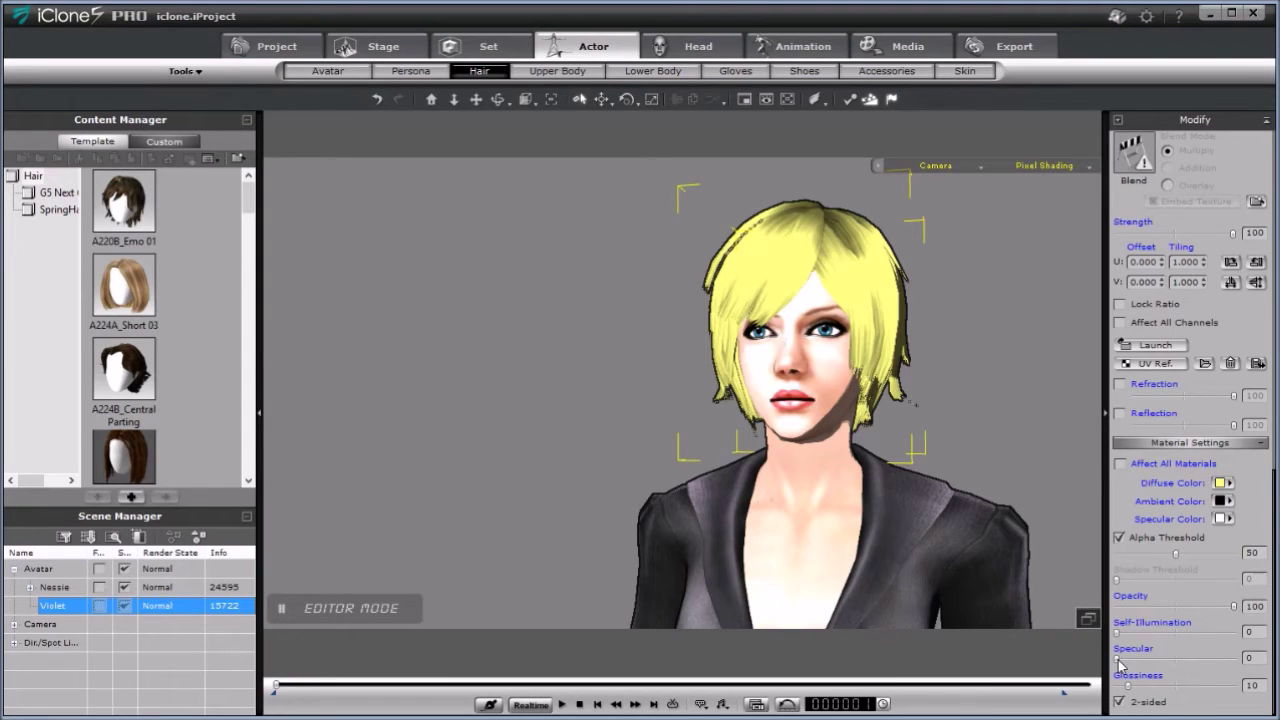
pyautogui.moveTo(1119, 660); pyautogui.dragTo(1127, 662)
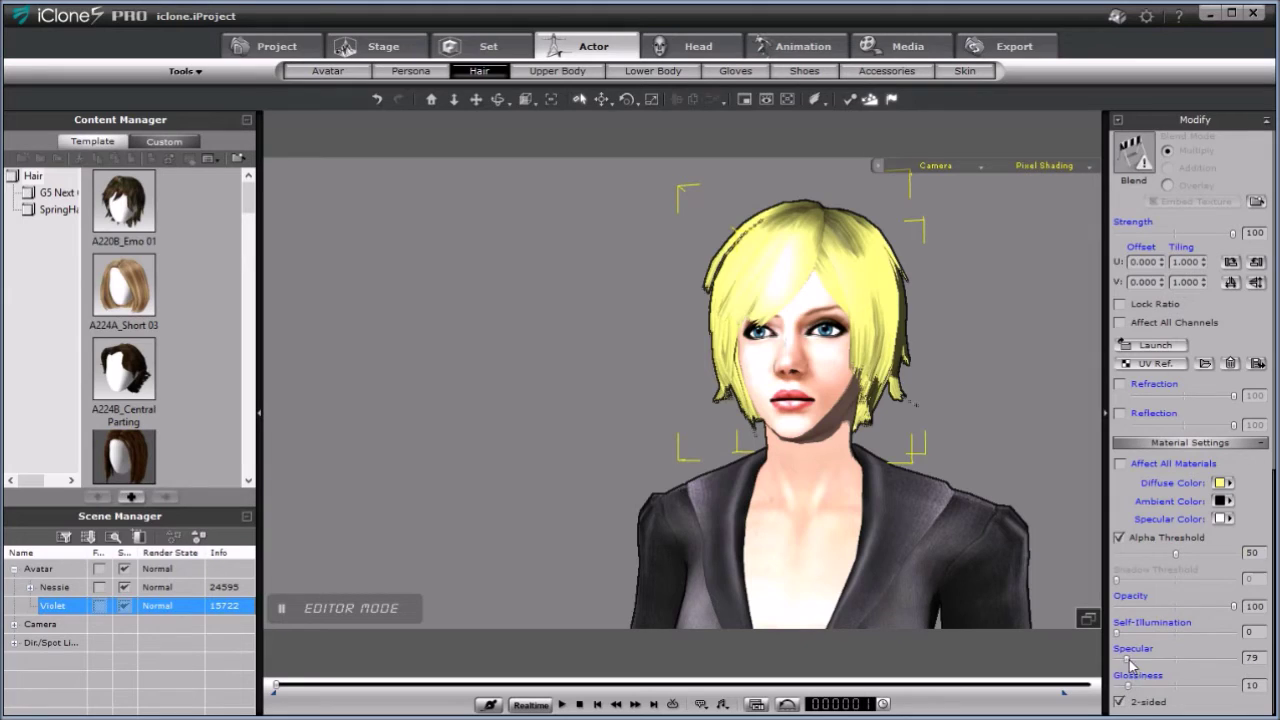
pyautogui.moveTo(1127, 661); pyautogui.dragTo(1168, 665)
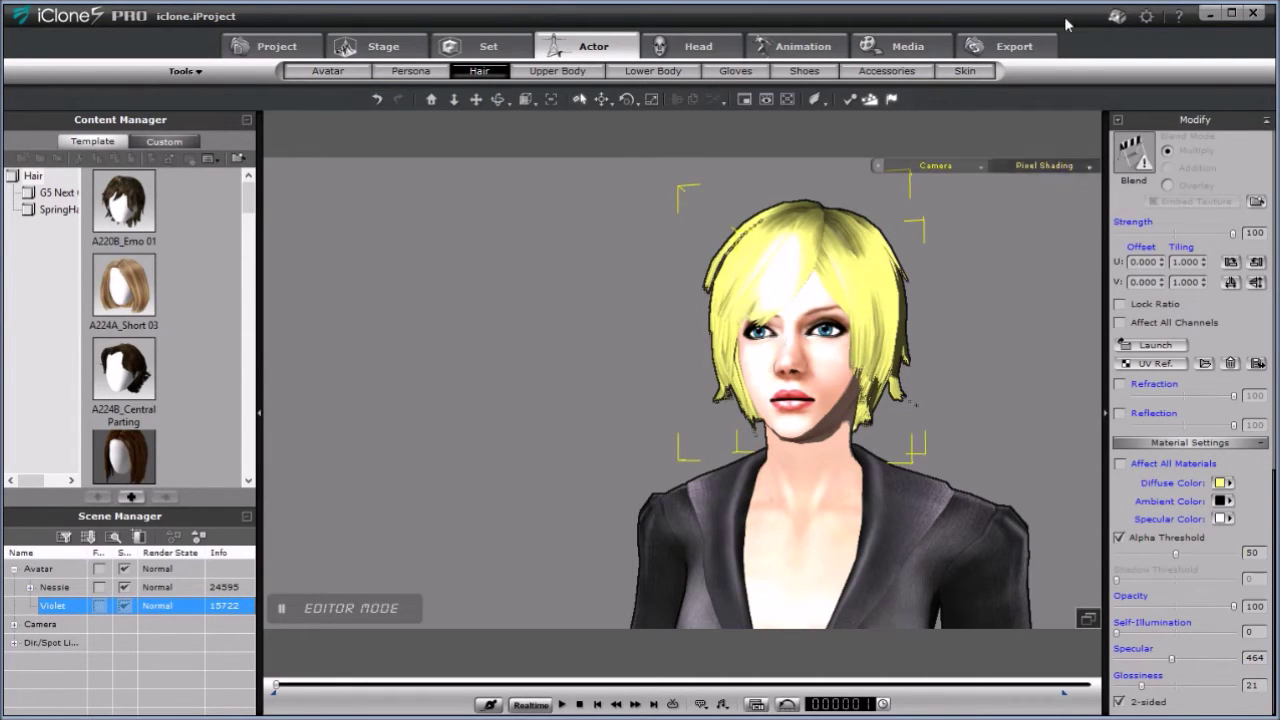
# - Open the diffuse texture of Violet's RL_Face skin material in the external paint program
pyautogui.click(965, 72)
pyautogui.moveTo(1273, 379); pyautogui.dragTo(1271, 553)
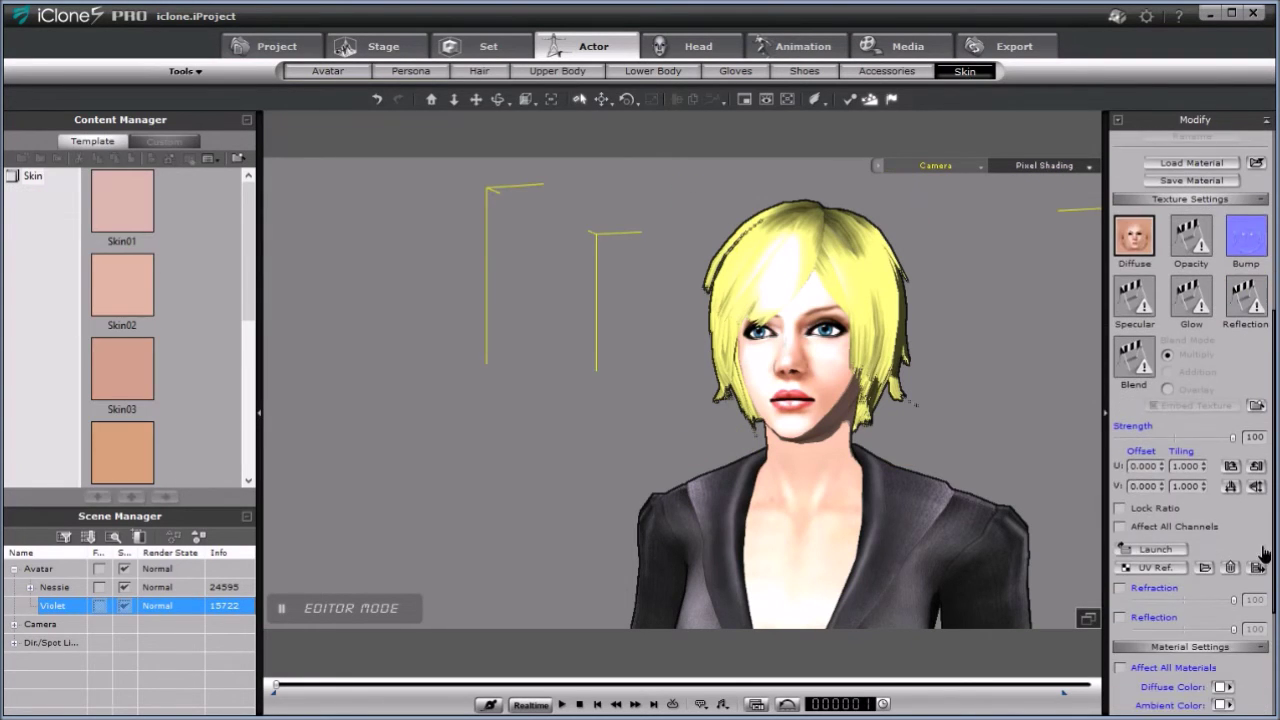
pyautogui.click(1156, 549)
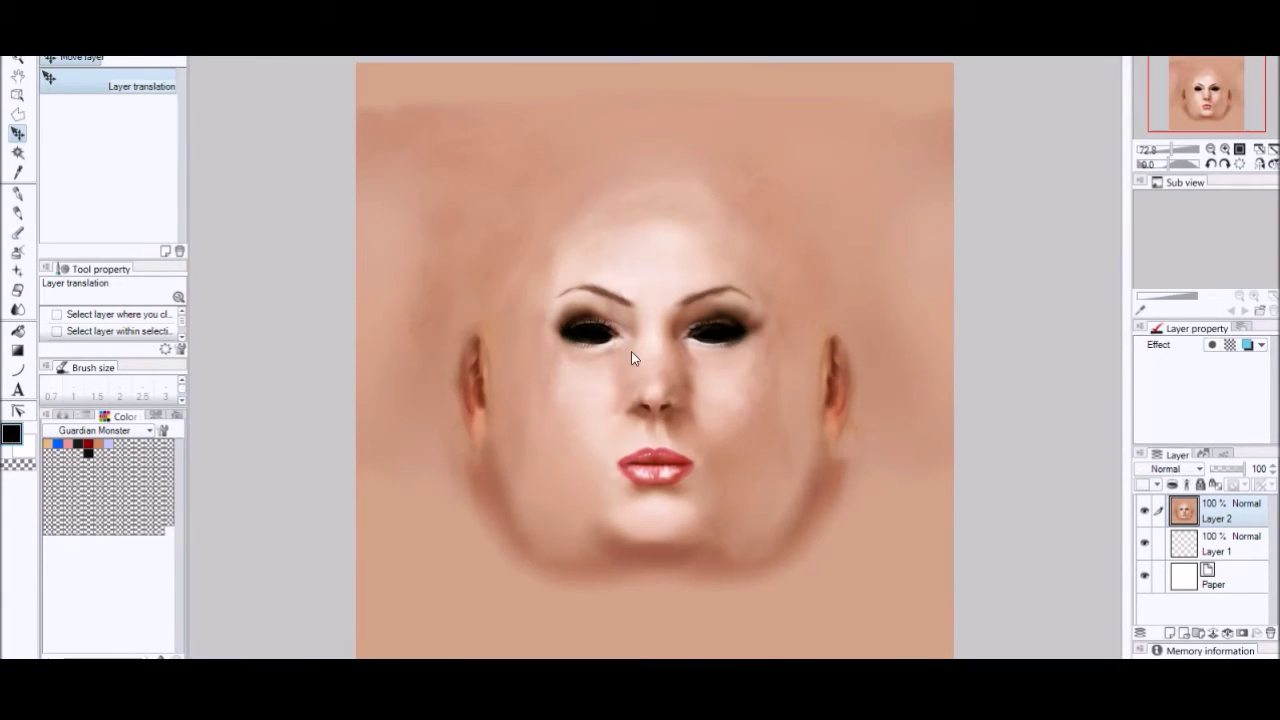
# - Place the face texture layer beneath Layer 1 and tint it blue with the layer color effect
pyautogui.moveTo(1214, 552); pyautogui.dragTo(1214, 515)
pyautogui.click(1213, 540)
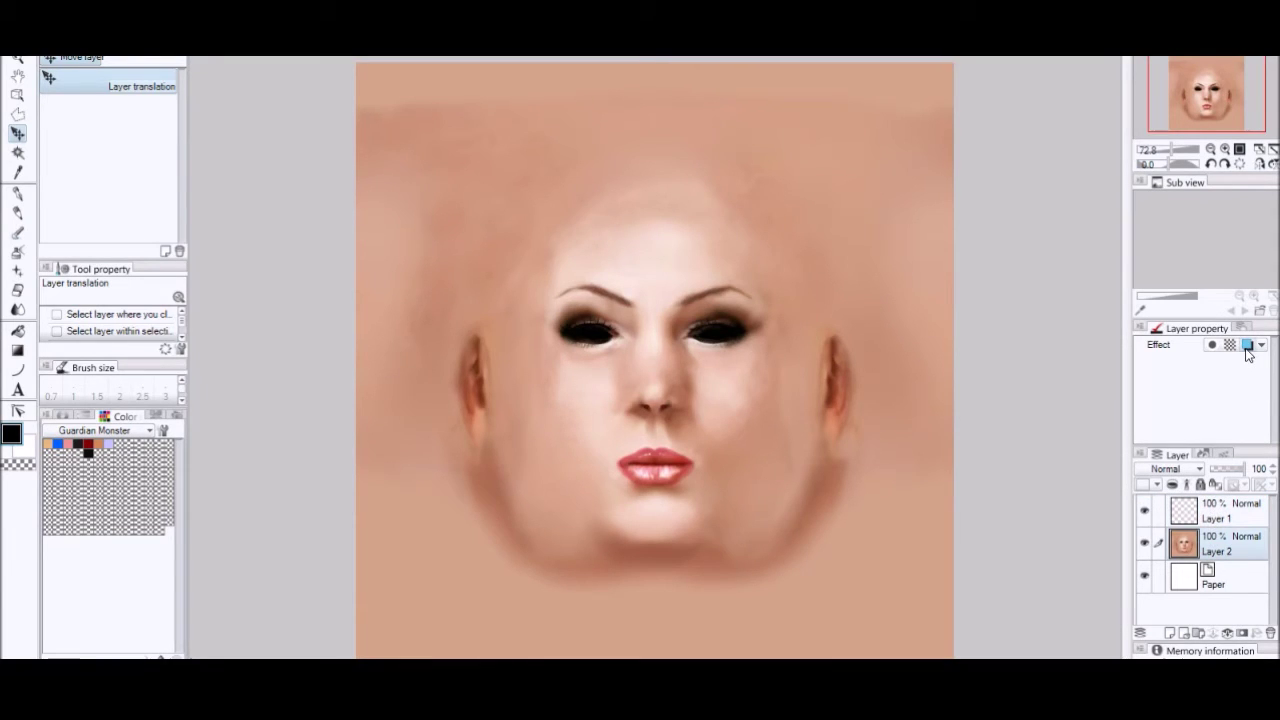
pyautogui.click(1247, 346)
pyautogui.click(1222, 515)
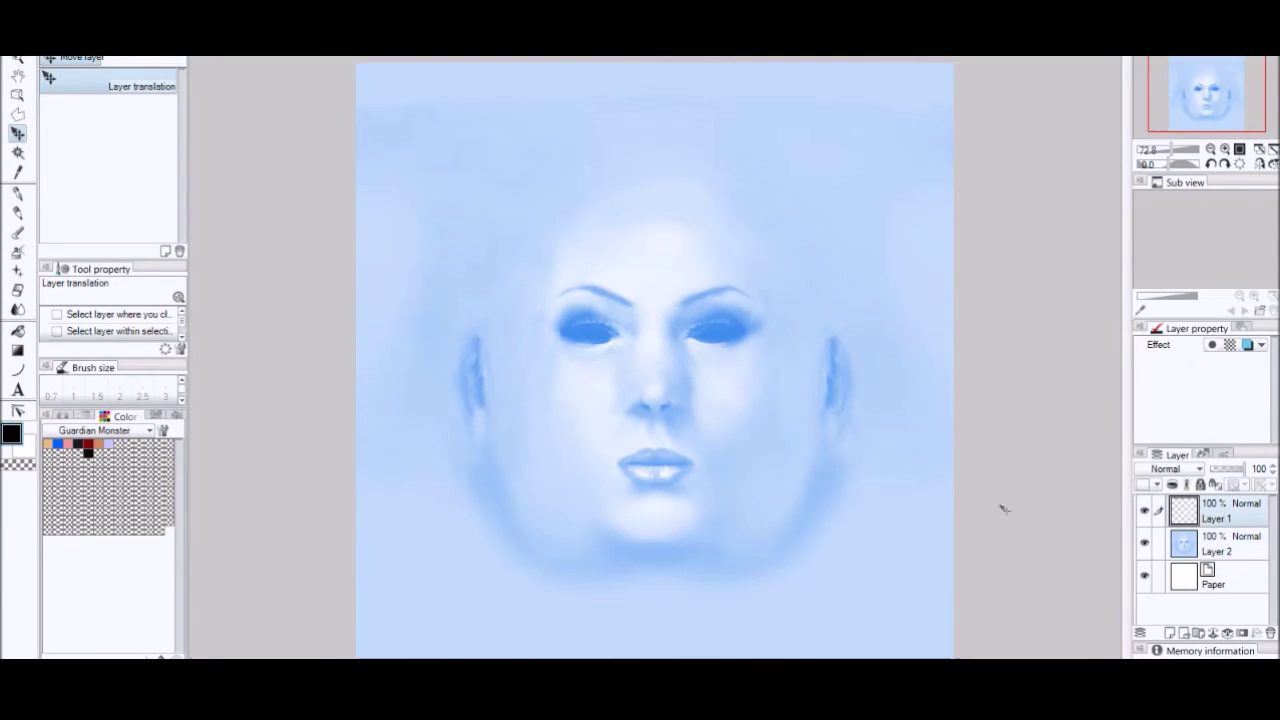
# - Draw curved eyebrows on Layer 1 with a size 15 brush and set the layer color to yellow
pyautogui.click(17, 370)
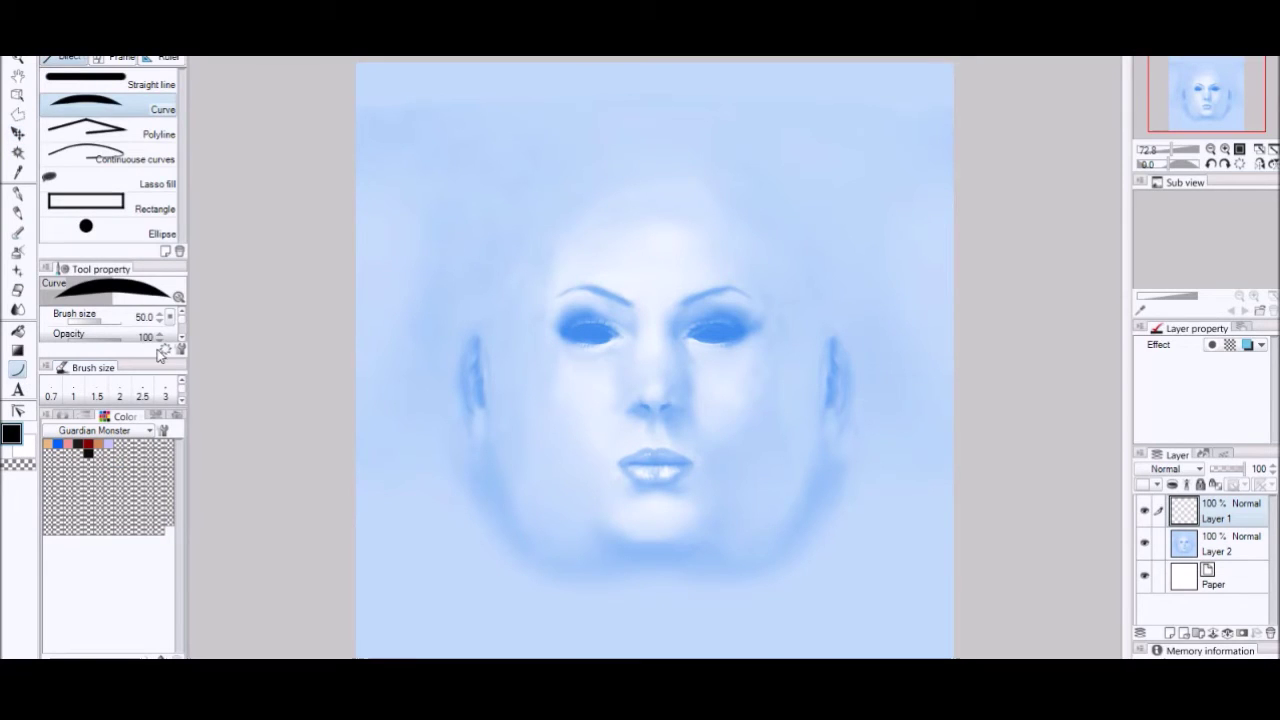
pyautogui.click(181, 401)
pyautogui.click(73, 389)
pyautogui.moveTo(558, 296); pyautogui.dragTo(632, 305)
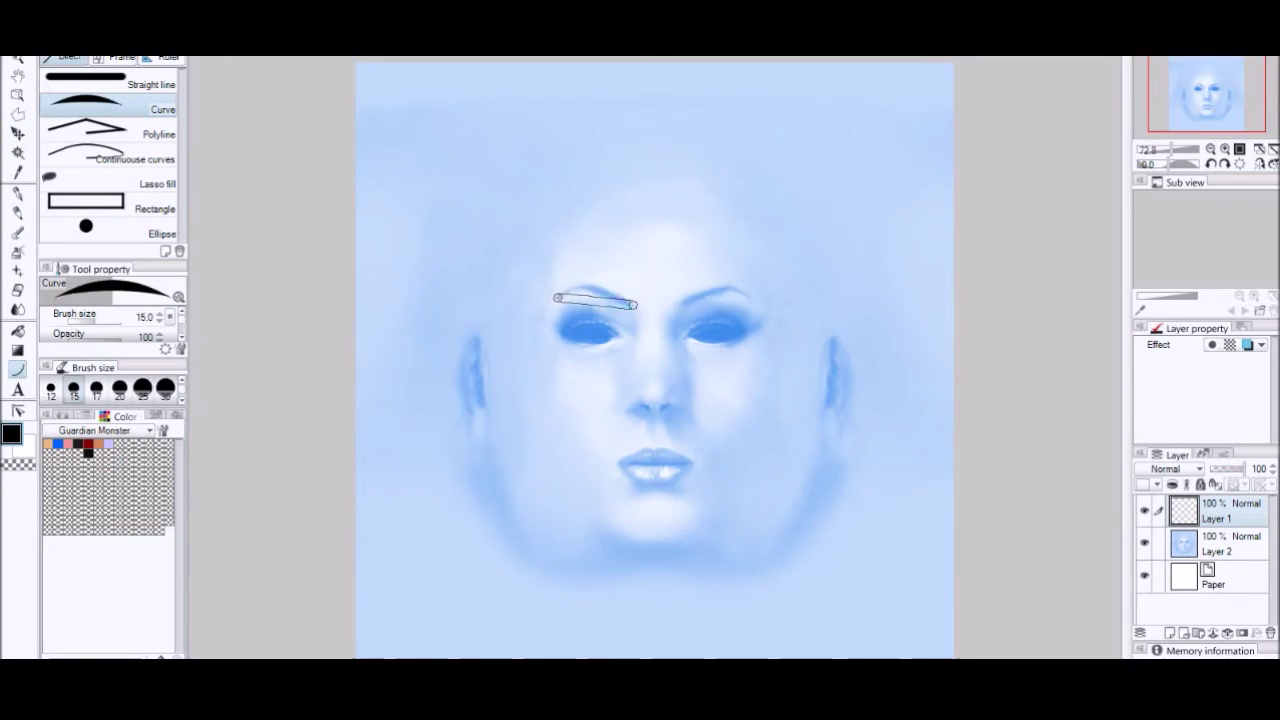
pyautogui.click(598, 276)
pyautogui.click(1247, 345)
pyautogui.click(1261, 362)
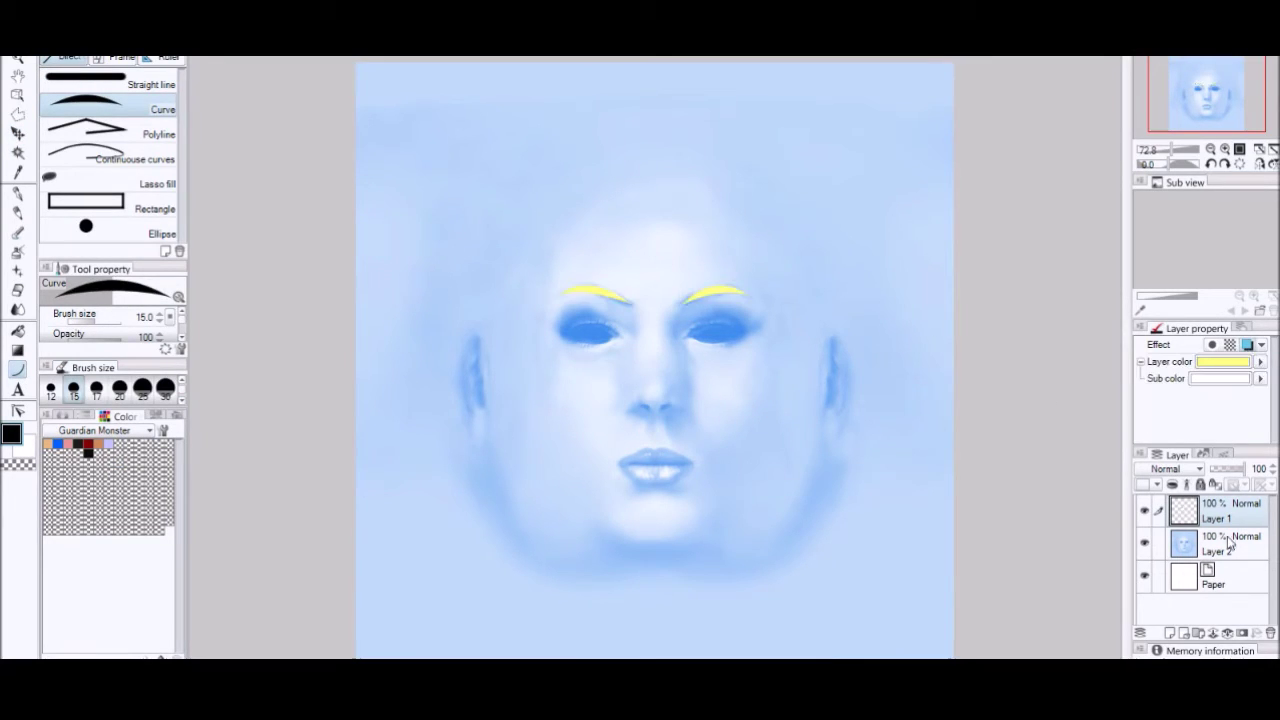
# - On a new layer, outline the lips with dark red size 10 curves and fill them with pink
pyautogui.click(1169, 633)
pyautogui.scroll(3, 167, 390)
pyautogui.click(167, 390)
pyautogui.scroll(-3, 110, 326)
pyautogui.click(88, 444)
pyautogui.moveTo(621, 462)
pyautogui.mouseDown()
pyautogui.moveTo(666, 448)
pyautogui.moveTo(693, 464)
pyautogui.moveTo(621, 462)
pyautogui.moveTo(658, 486)
pyautogui.moveTo(692, 467)
pyautogui.mouseUp()
pyautogui.click(640, 450)
pyautogui.click(657, 451)
pyautogui.click(682, 455)
pyautogui.click(675, 464)
pyautogui.click(640, 463)
pyautogui.click(634, 483)
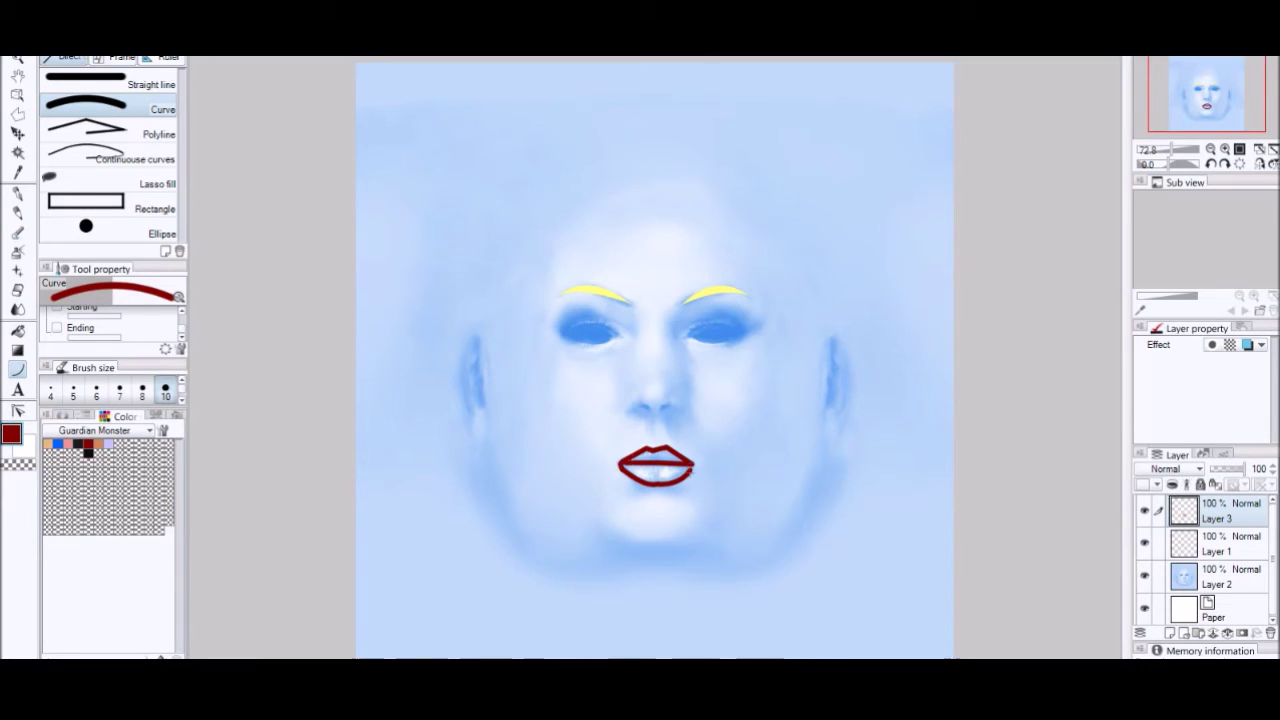
pyautogui.click(68, 444)
pyautogui.click(18, 331)
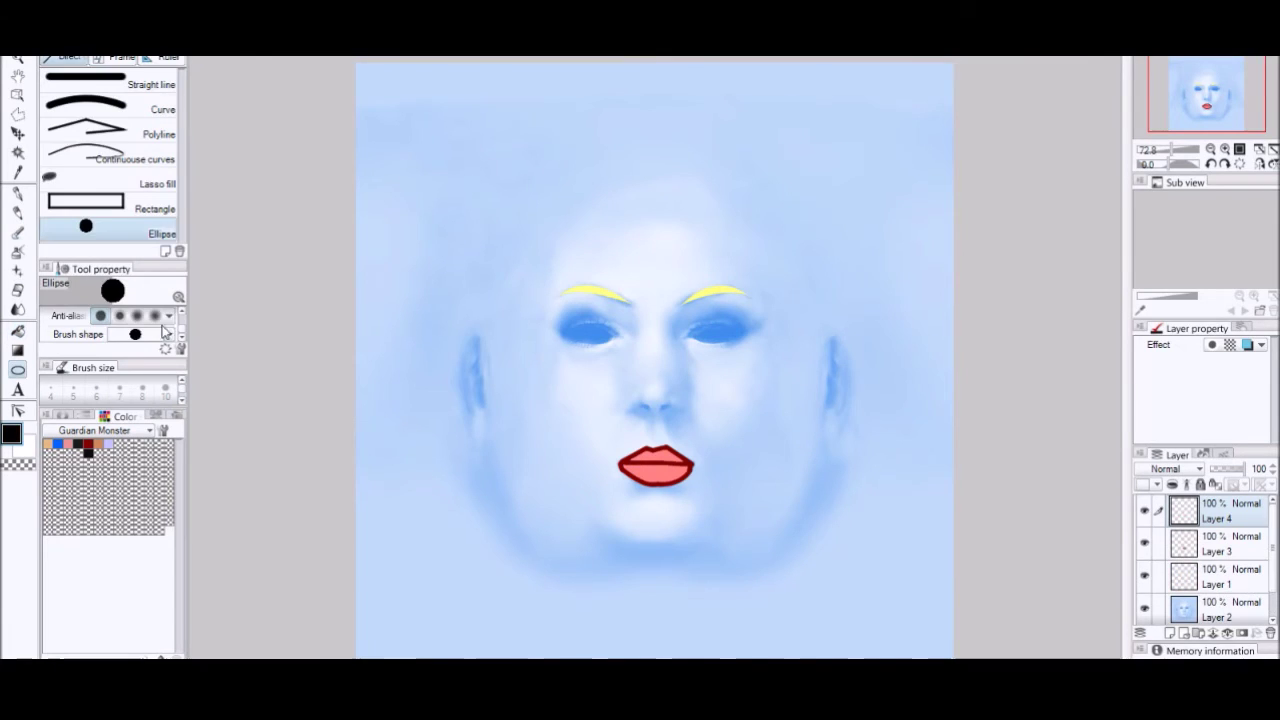
# - Draw a filled black ellipse of free proportions over one eye and place a copy over the other eye
pyautogui.scroll(4, 163, 332)
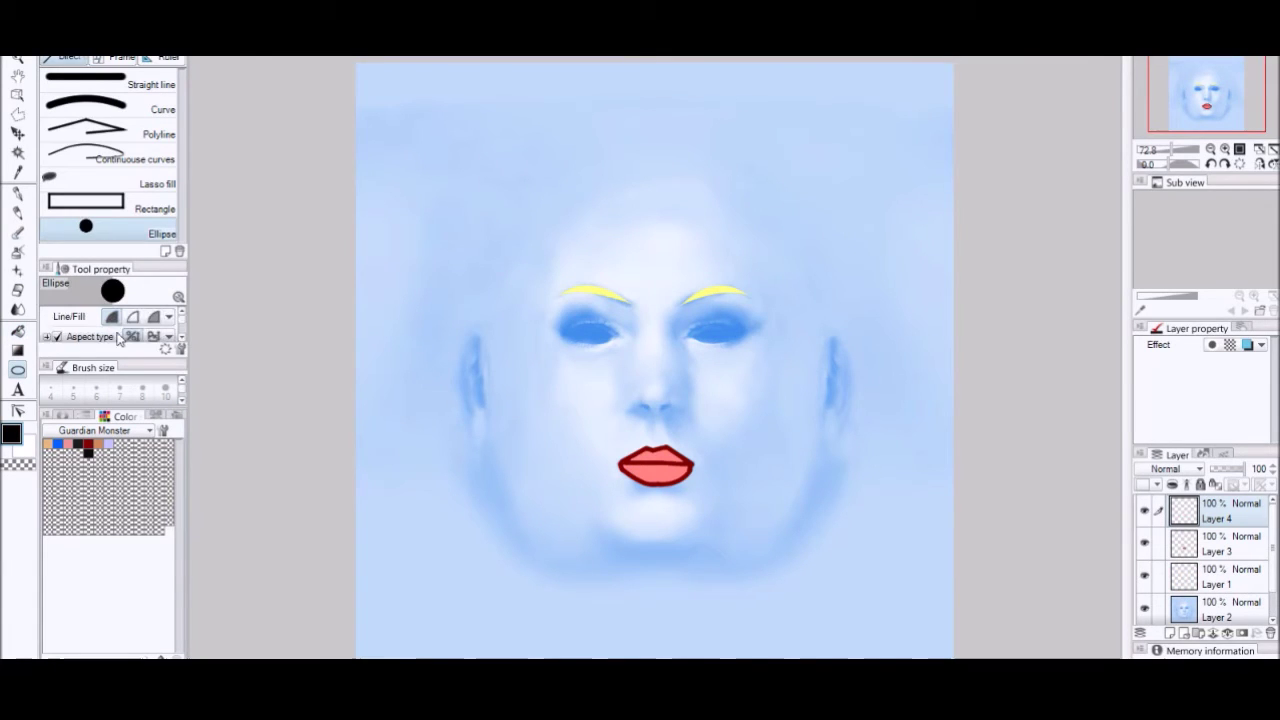
pyautogui.click(57, 337)
pyautogui.moveTo(566, 309); pyautogui.dragTo(615, 335)
pyautogui.press('k')
pyautogui.moveTo(607, 328); pyautogui.dragTo(731, 338)
pyautogui.hotkey('ctrl', 'c')
pyautogui.hotkey('ctrl', 'v')
# - Hide the blue-tinted face texture in Layer 2, leaving the drawn features on white paper
pyautogui.moveTo(1274, 530); pyautogui.dragTo(1275, 580)
pyautogui.click(1144, 575)
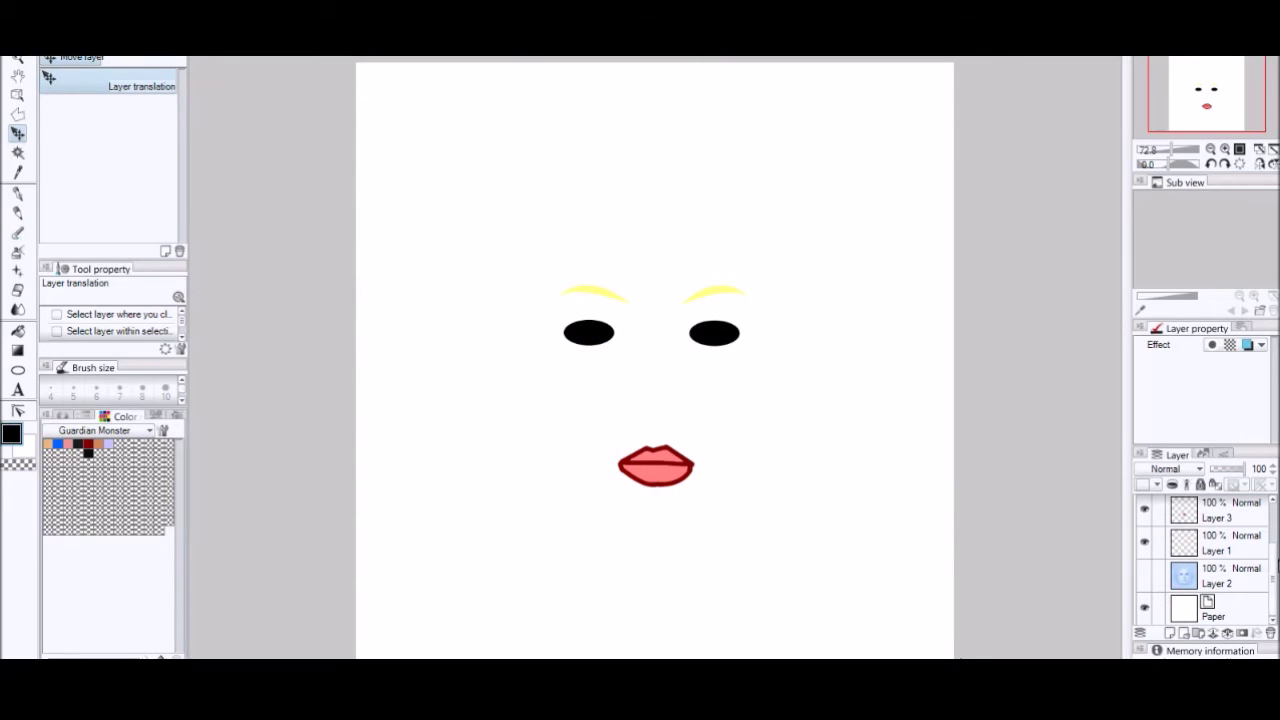
pyautogui.moveTo(1278, 563); pyautogui.dragTo(1276, 505)
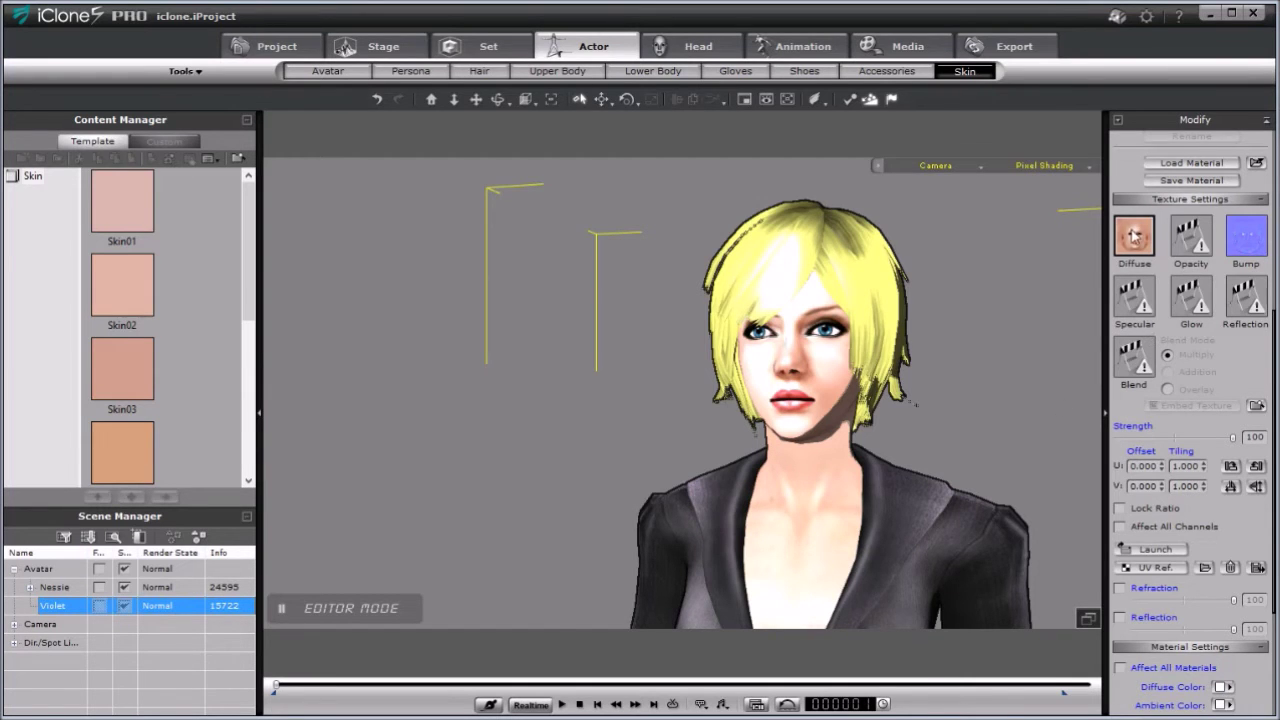
# - Back in iClone, turn on Affect All Materials for Violet's skin and raise its brightness to 100
pyautogui.moveTo(1274, 360); pyautogui.dragTo(1267, 225)
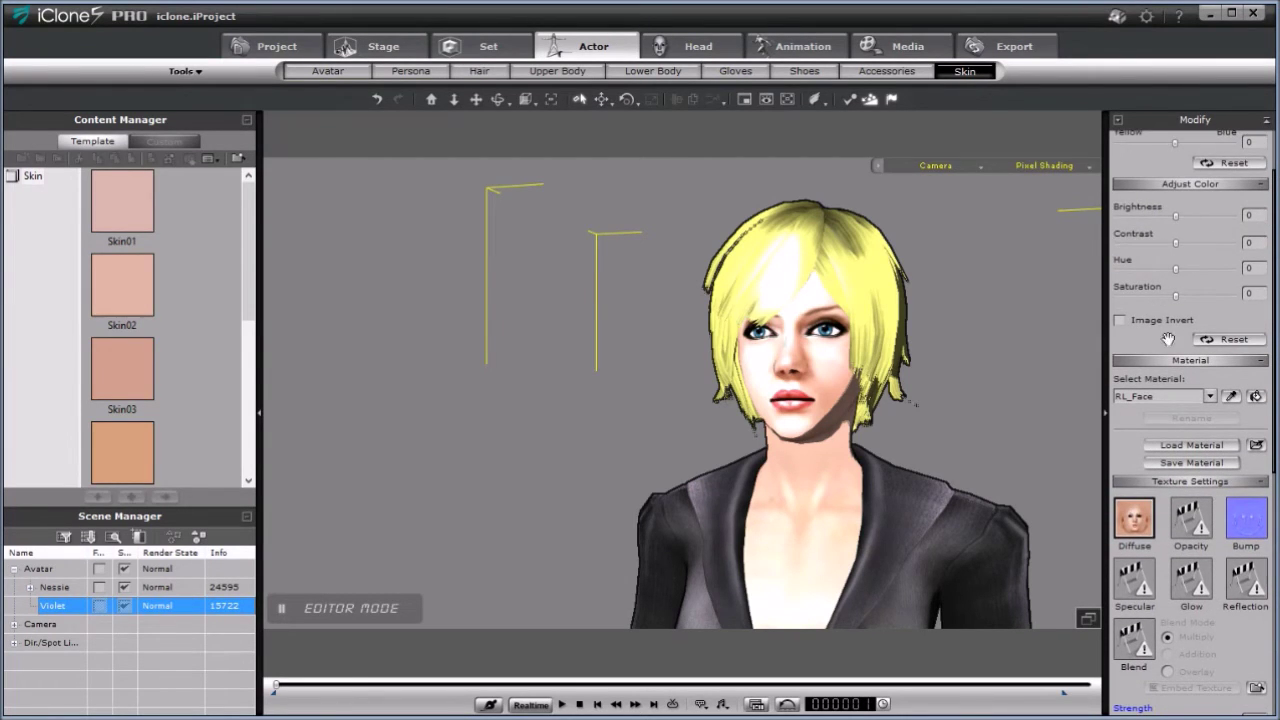
pyautogui.scroll(-5, 1200, 540)
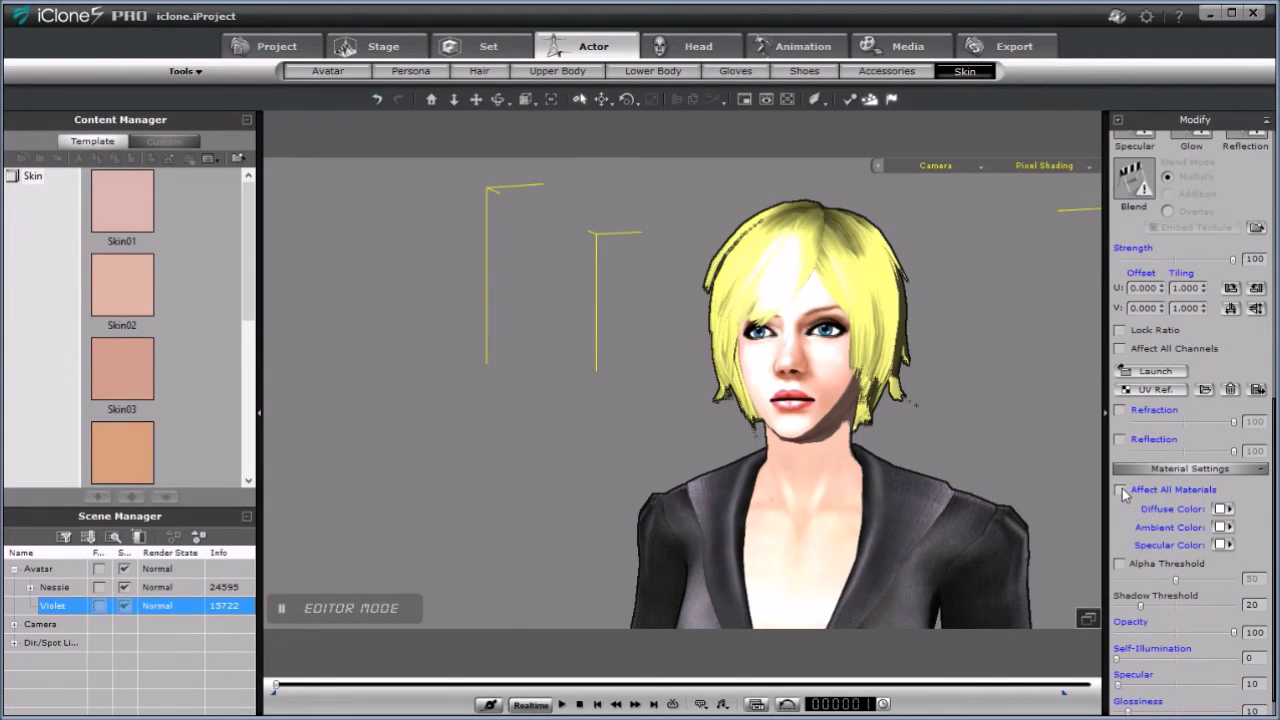
pyautogui.click(1121, 490)
pyautogui.moveTo(1274, 461); pyautogui.dragTo(1261, 227)
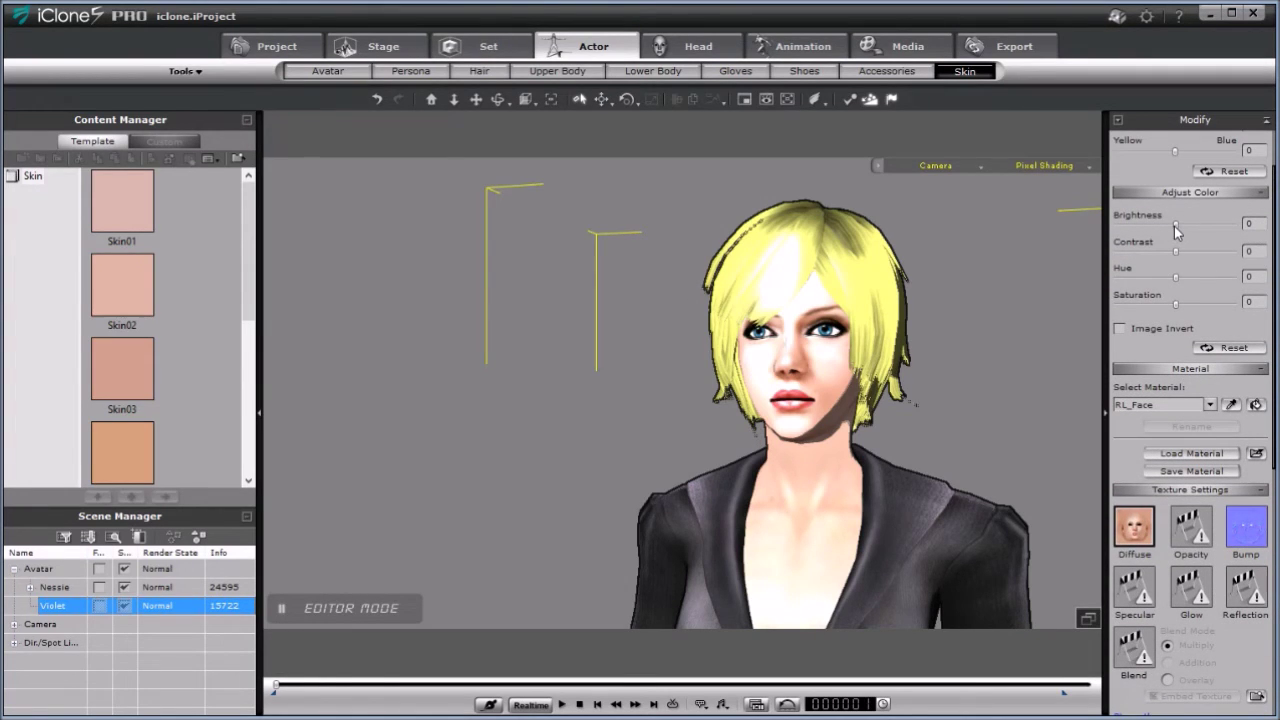
pyautogui.moveTo(1176, 224); pyautogui.dragTo(1236, 223)
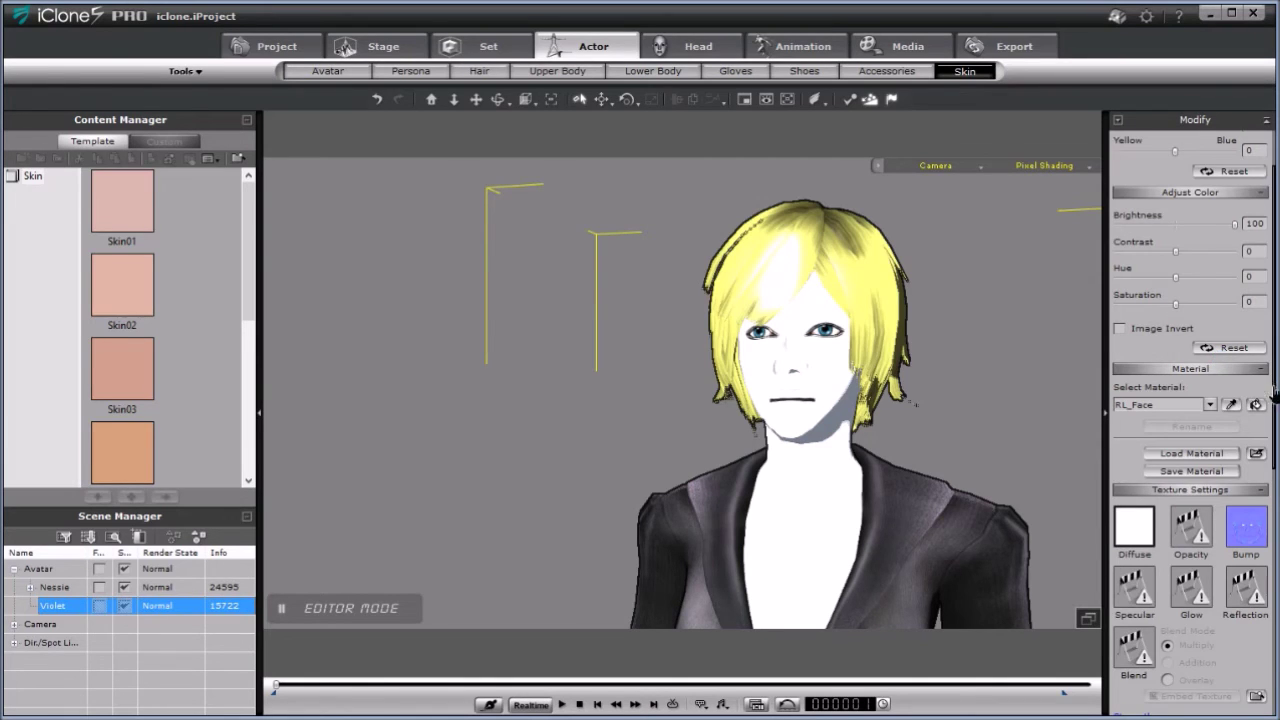
# - Apply the painted face texture and give the skin a light orange diffuse color, black ambient color, specular 193 and glossiness 59
pyautogui.scroll(-5, 1274, 398)
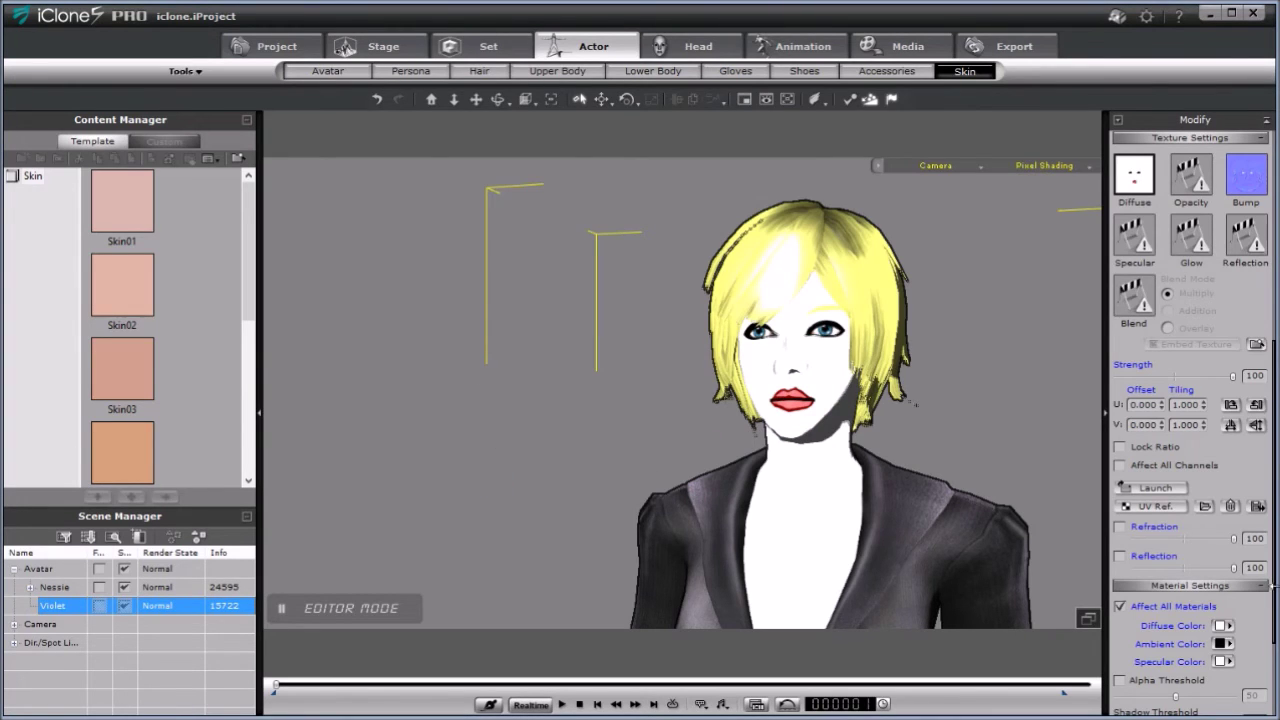
pyautogui.scroll(-3, 1247, 490)
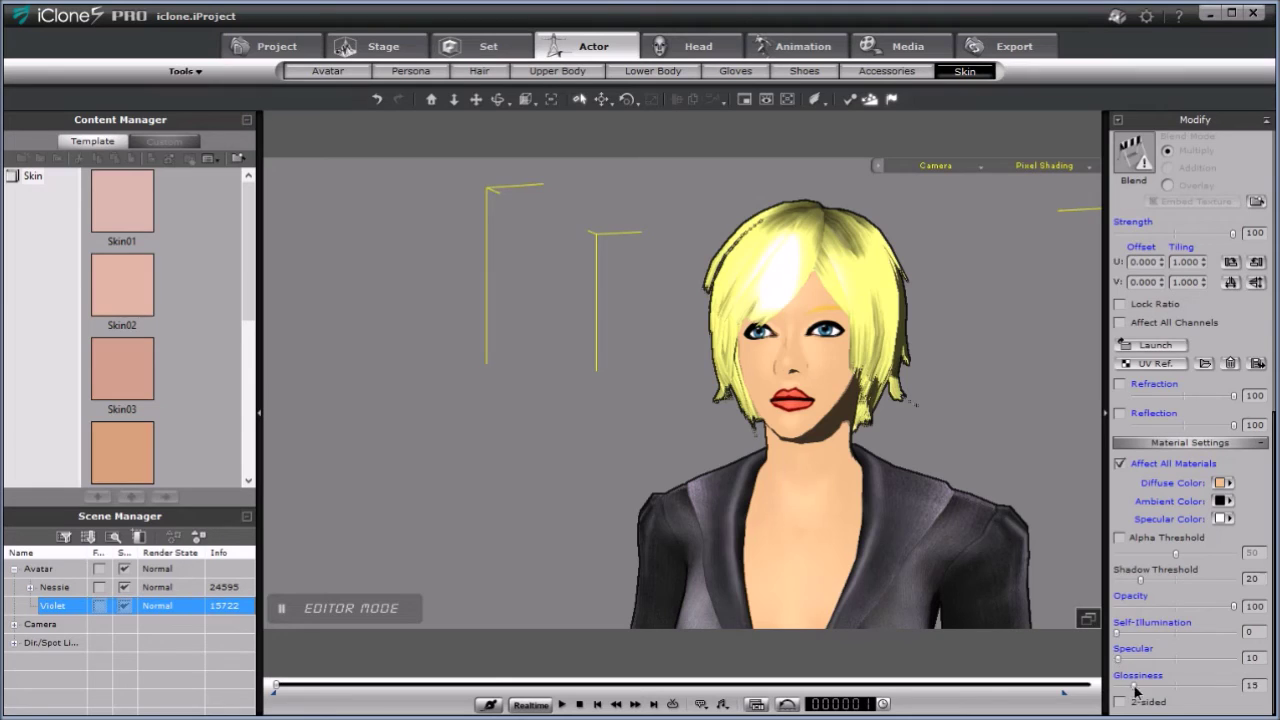
pyautogui.moveTo(1131, 688); pyautogui.dragTo(1165, 688)
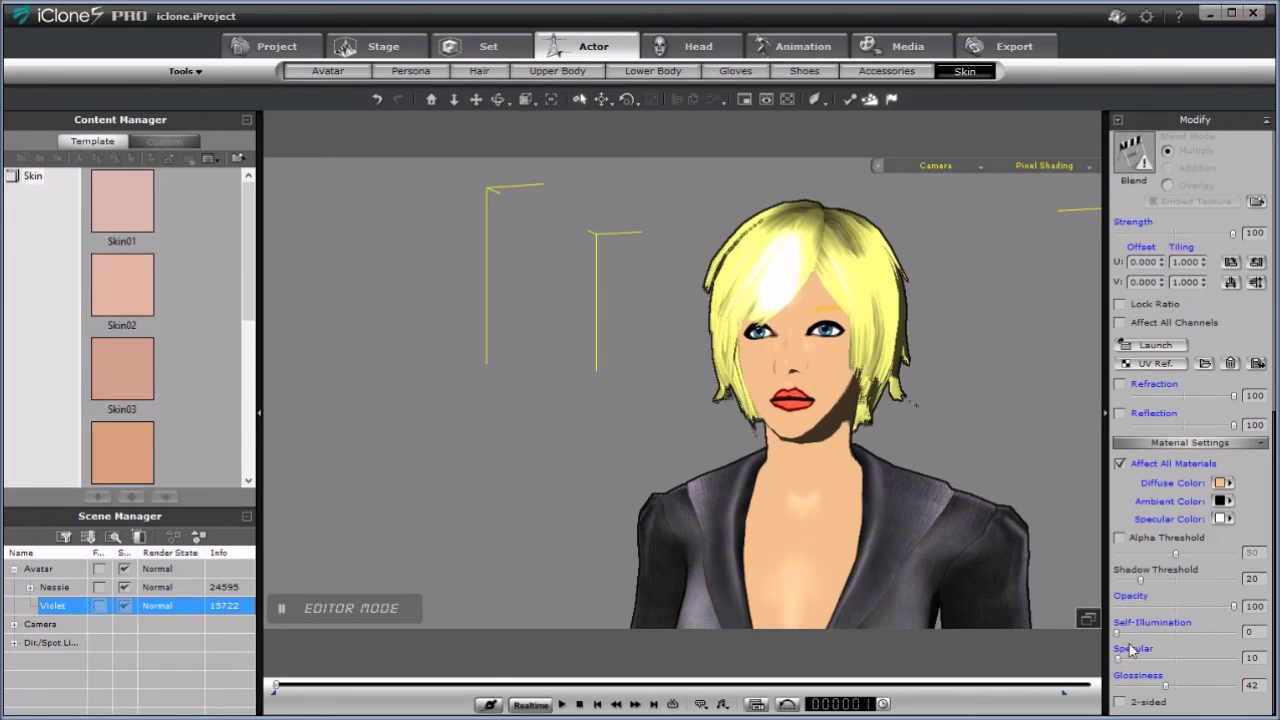
pyautogui.moveTo(1120, 662)
pyautogui.mouseDown()
pyautogui.moveTo(1195, 688)
pyautogui.moveTo(1141, 664)
pyautogui.mouseUp()
# - Examine the highlights on Violet's face, hair and chest from different angles
pyautogui.click(499, 105)
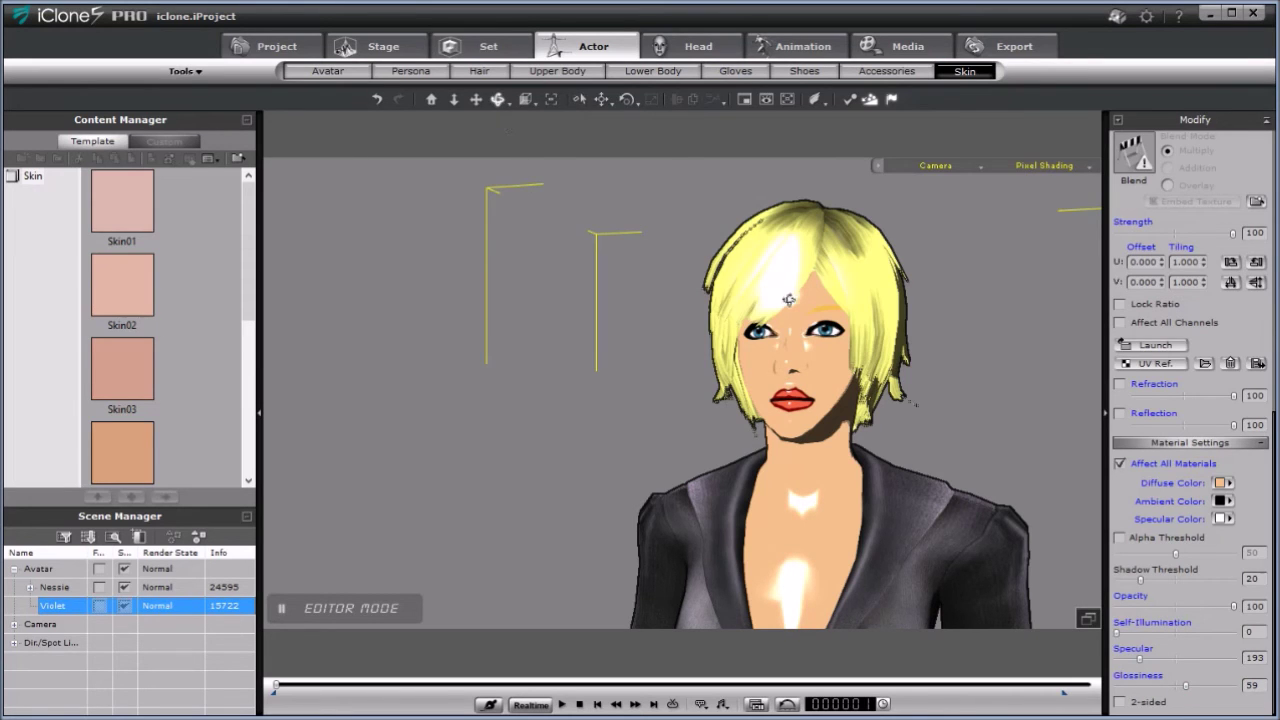
pyautogui.moveTo(790, 299); pyautogui.dragTo(873, 340)
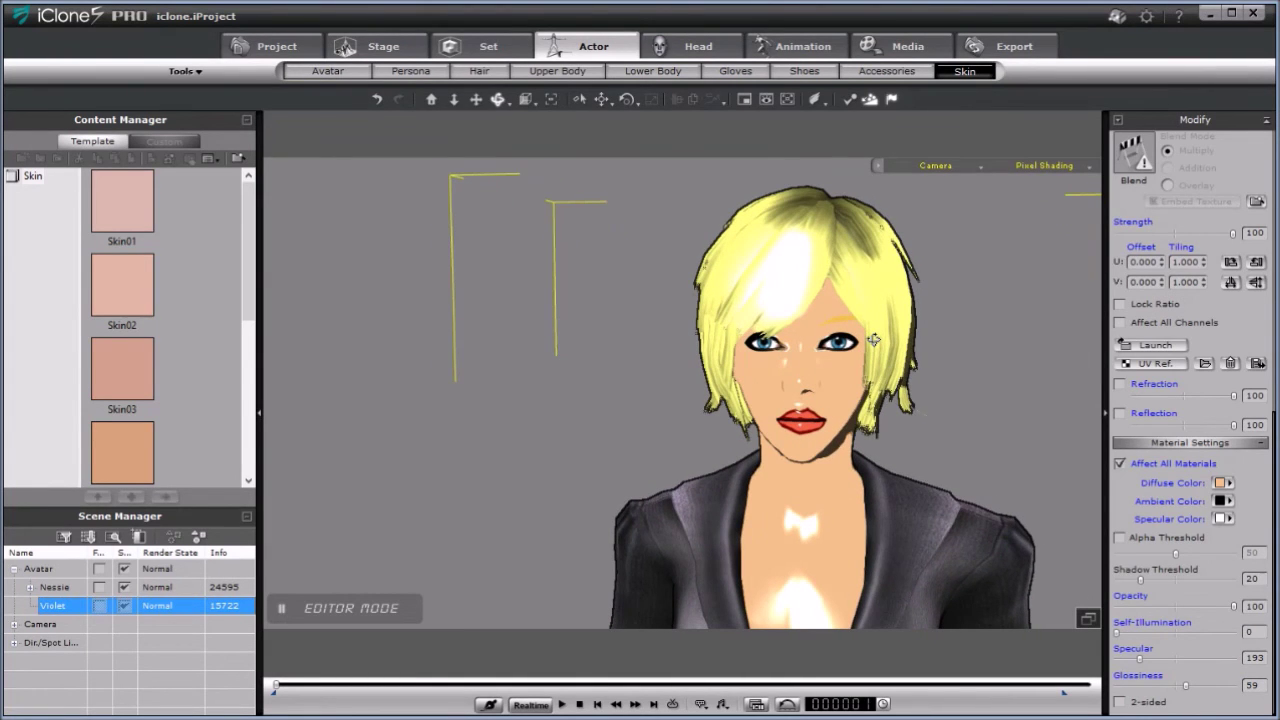
pyautogui.moveTo(850, 460); pyautogui.dragTo(826, 497)
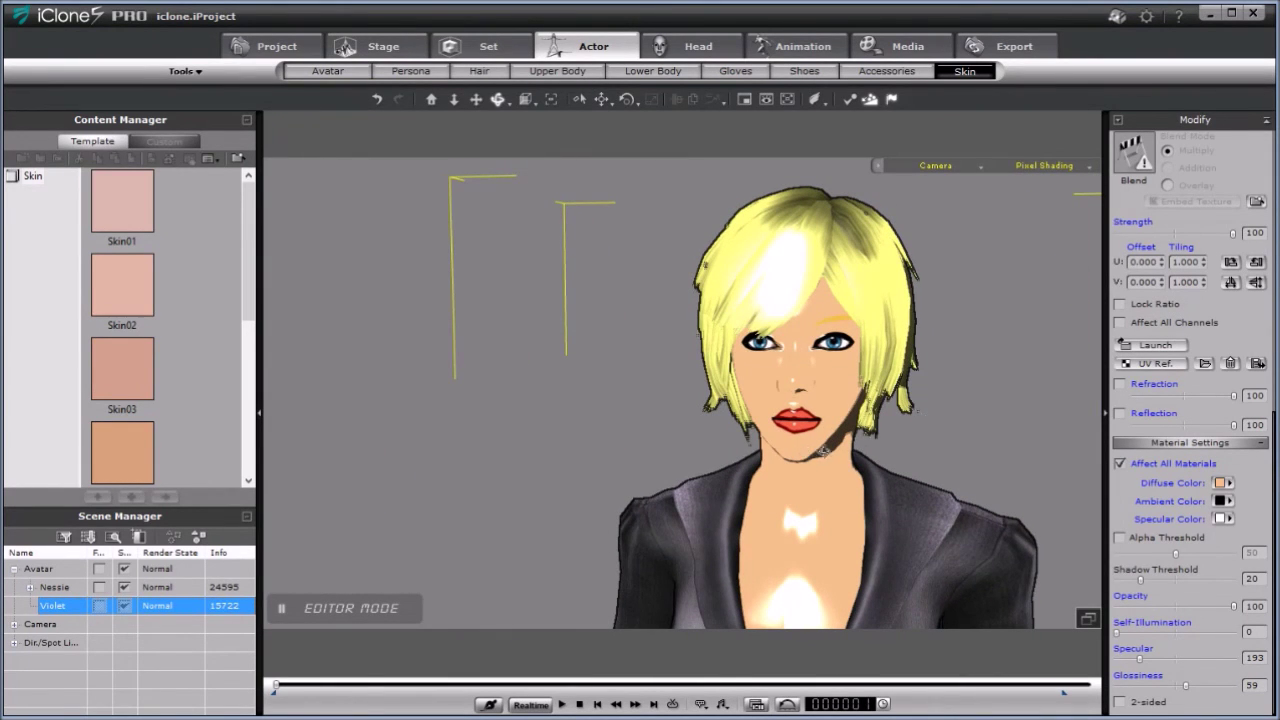
pyautogui.moveTo(857, 455); pyautogui.dragTo(871, 486)
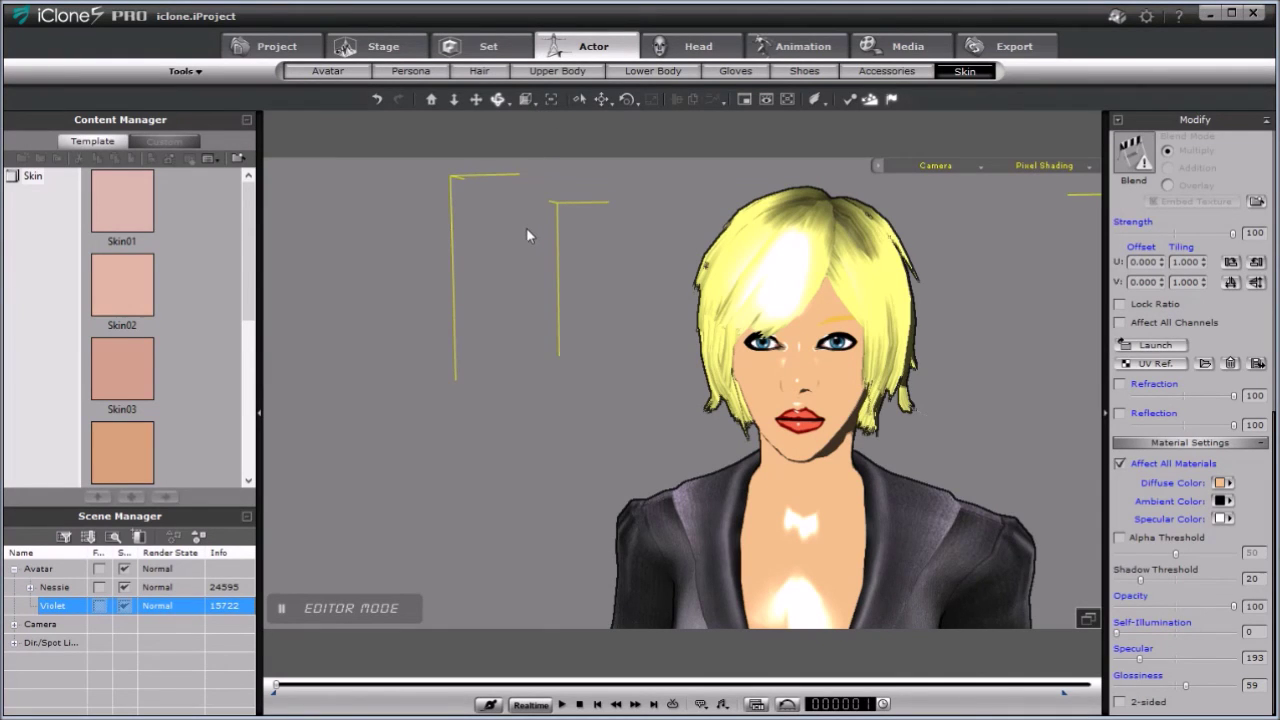
# - Raise the brightness of Violet's upper body clothing to 100
pyautogui.click(551, 99)
pyautogui.moveTo(776, 345); pyautogui.dragTo(690, 342)
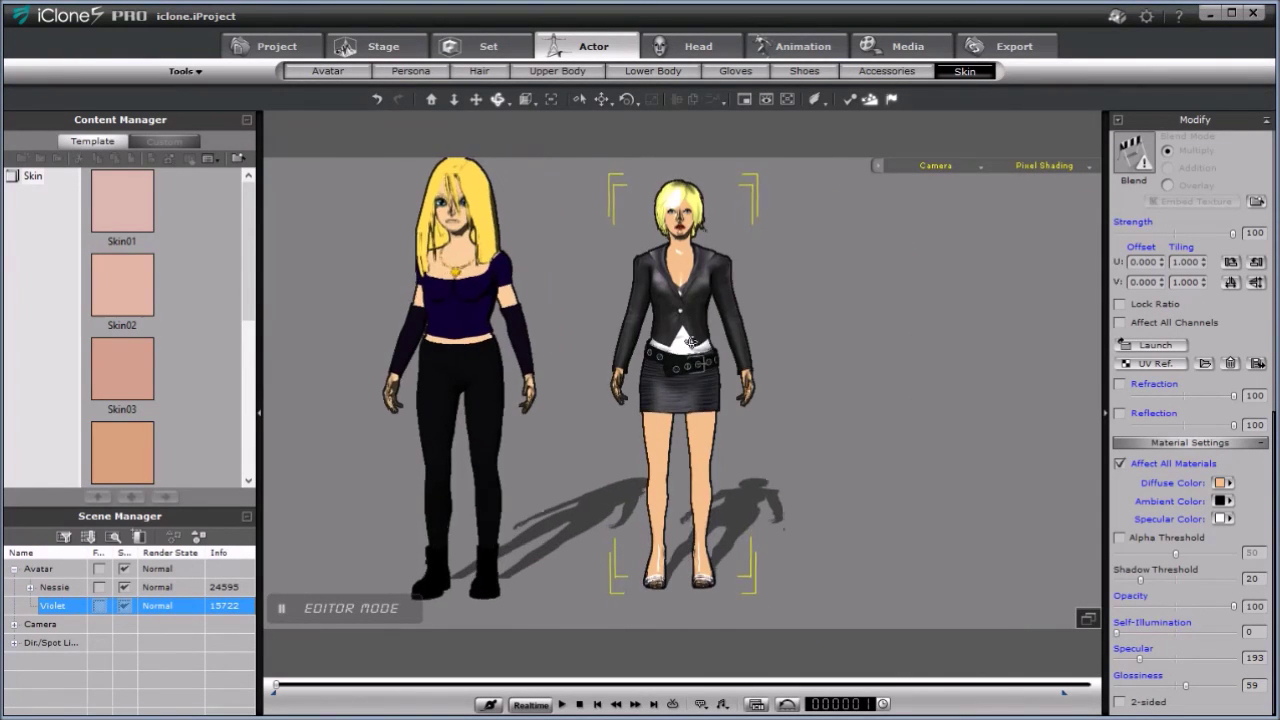
pyautogui.click(692, 372)
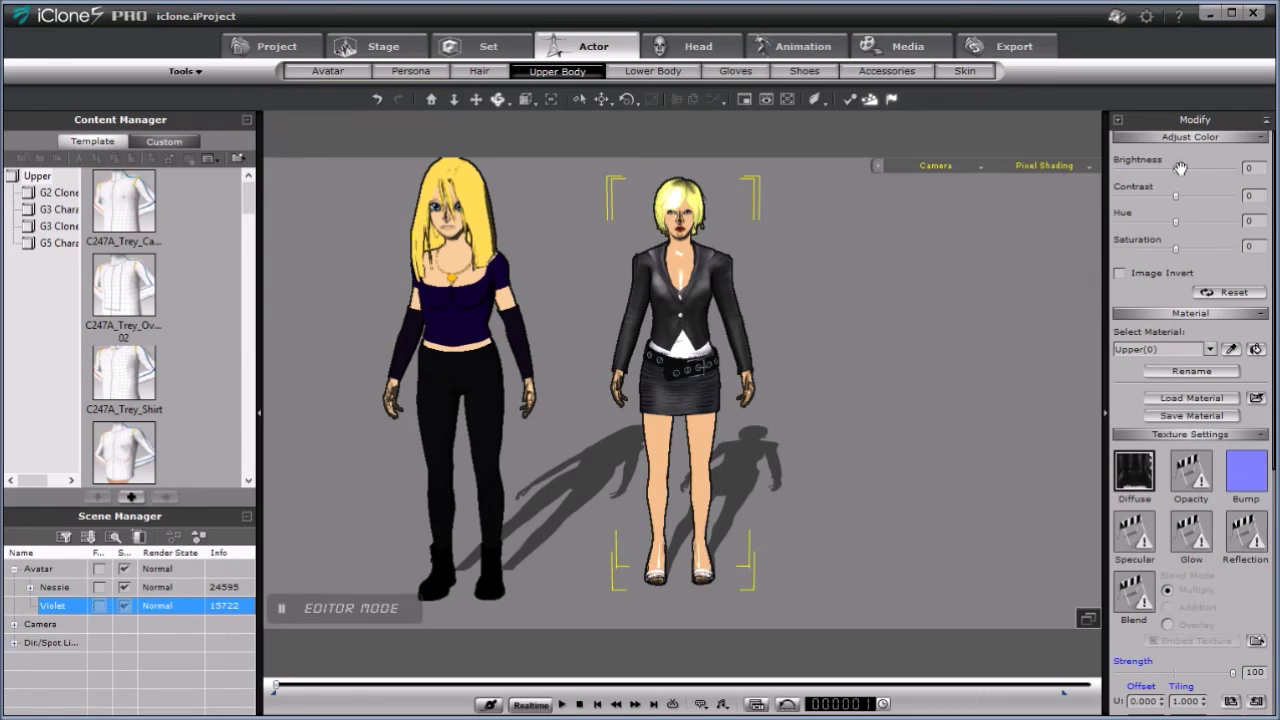
pyautogui.moveTo(1177, 170); pyautogui.dragTo(1236, 168)
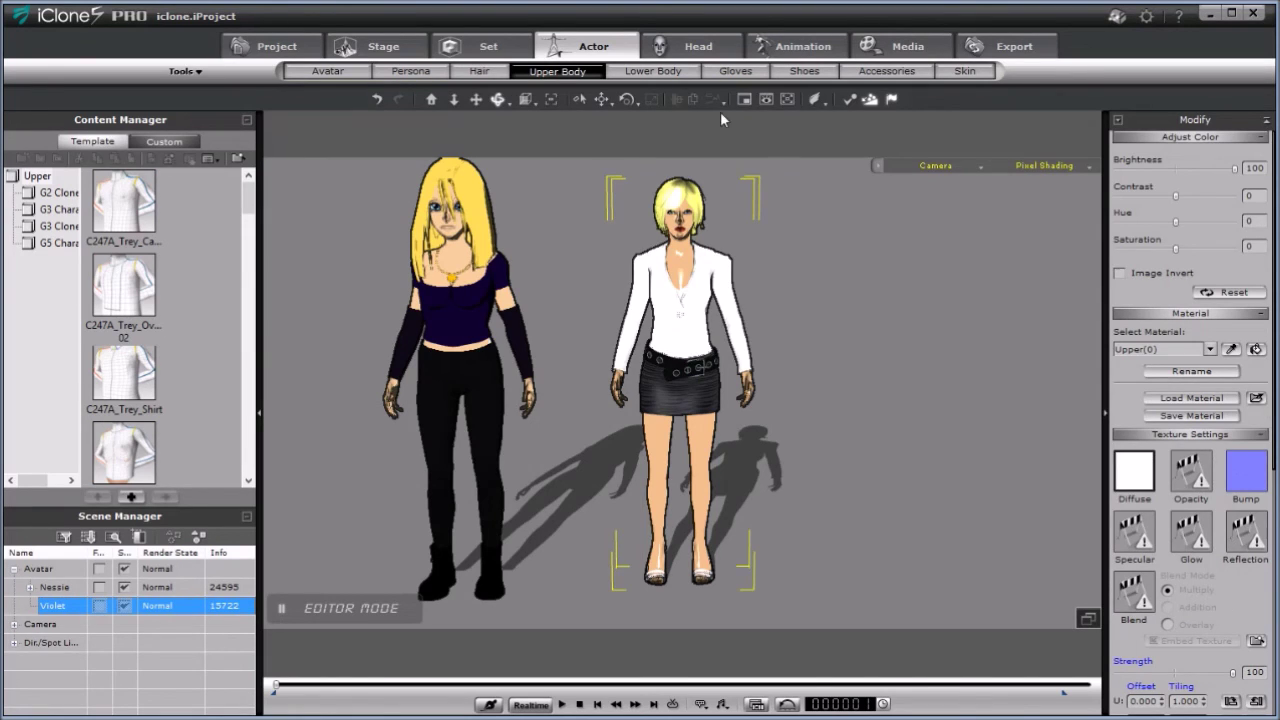
# - Lower the diffuse texture strength of Violet's lower body clothing to 0
pyautogui.click(650, 72)
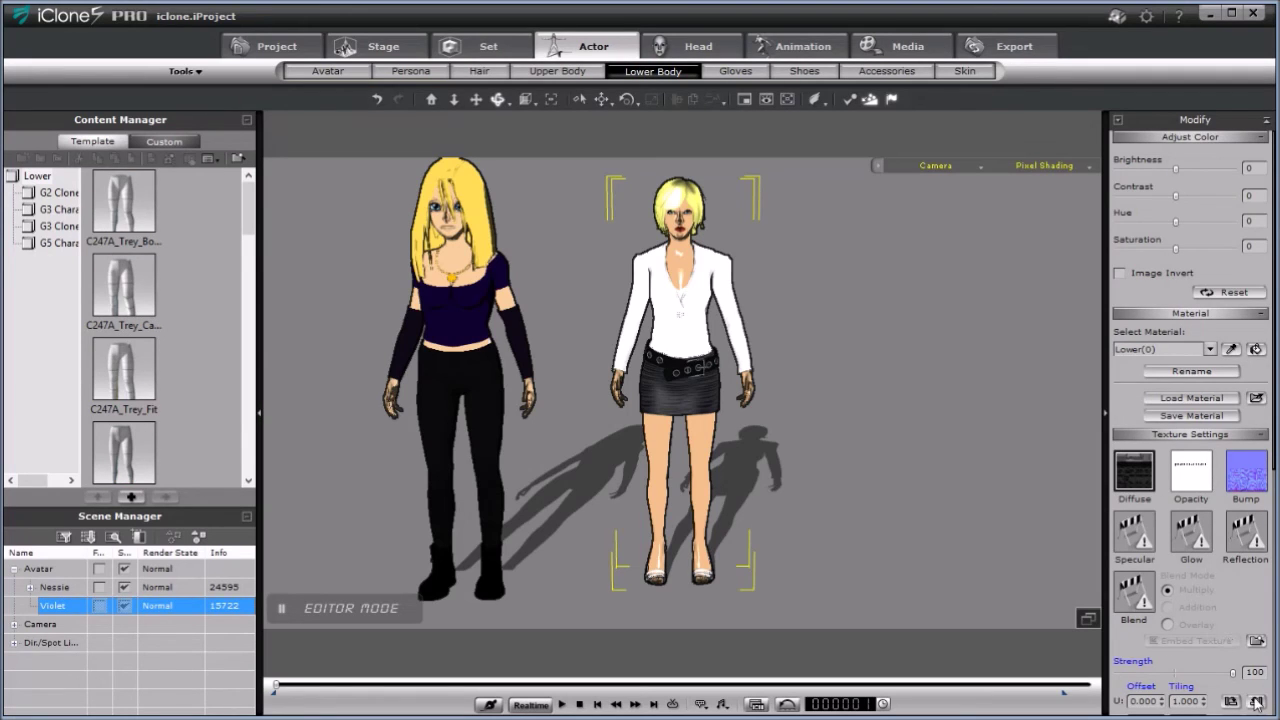
pyautogui.moveTo(1233, 672); pyautogui.dragTo(1117, 672)
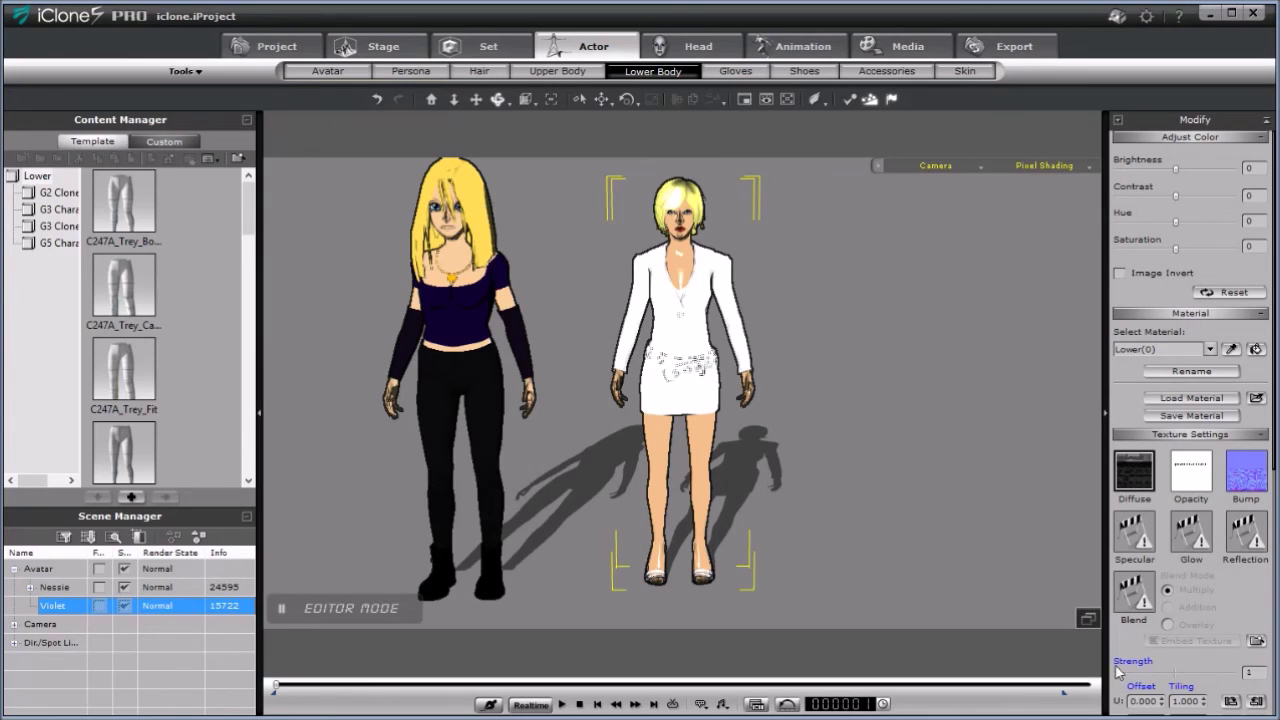
pyautogui.moveTo(1118, 673); pyautogui.dragTo(1107, 674)
pyautogui.scroll(-5, 1252, 498)
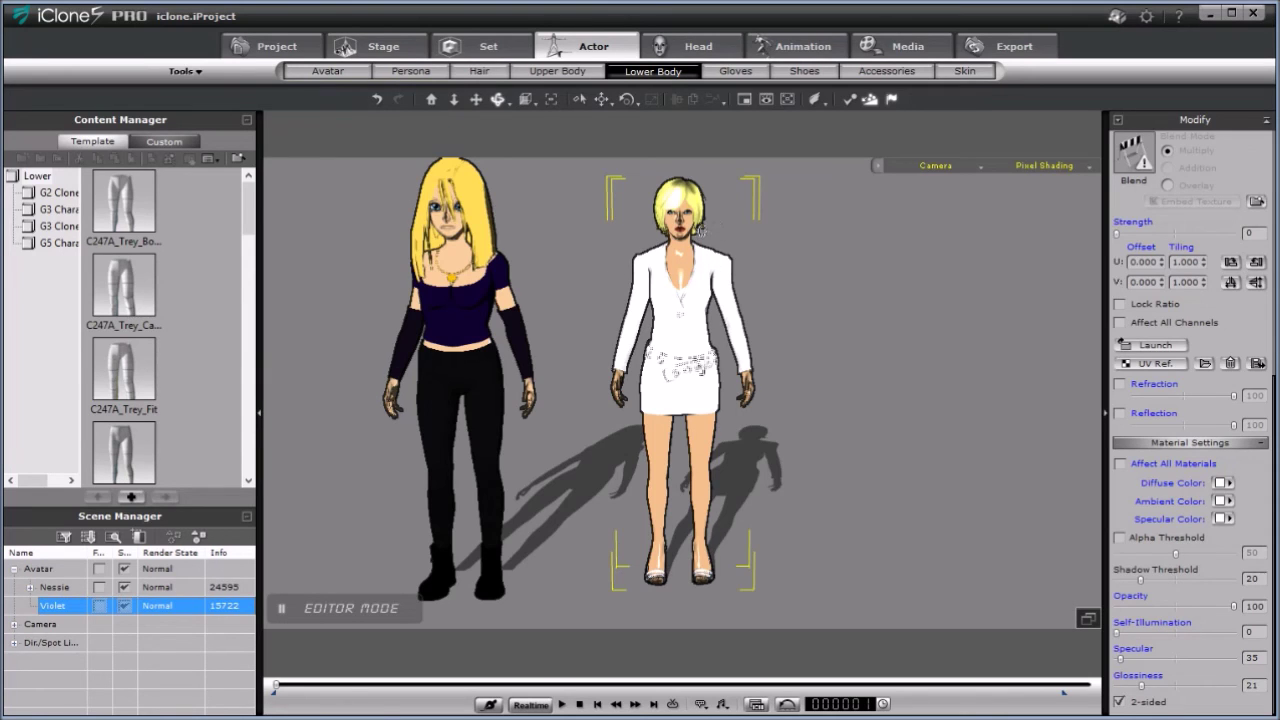
# - Compare the toon-shaded faces of Violet and Nessie close up
pyautogui.click(518, 225)
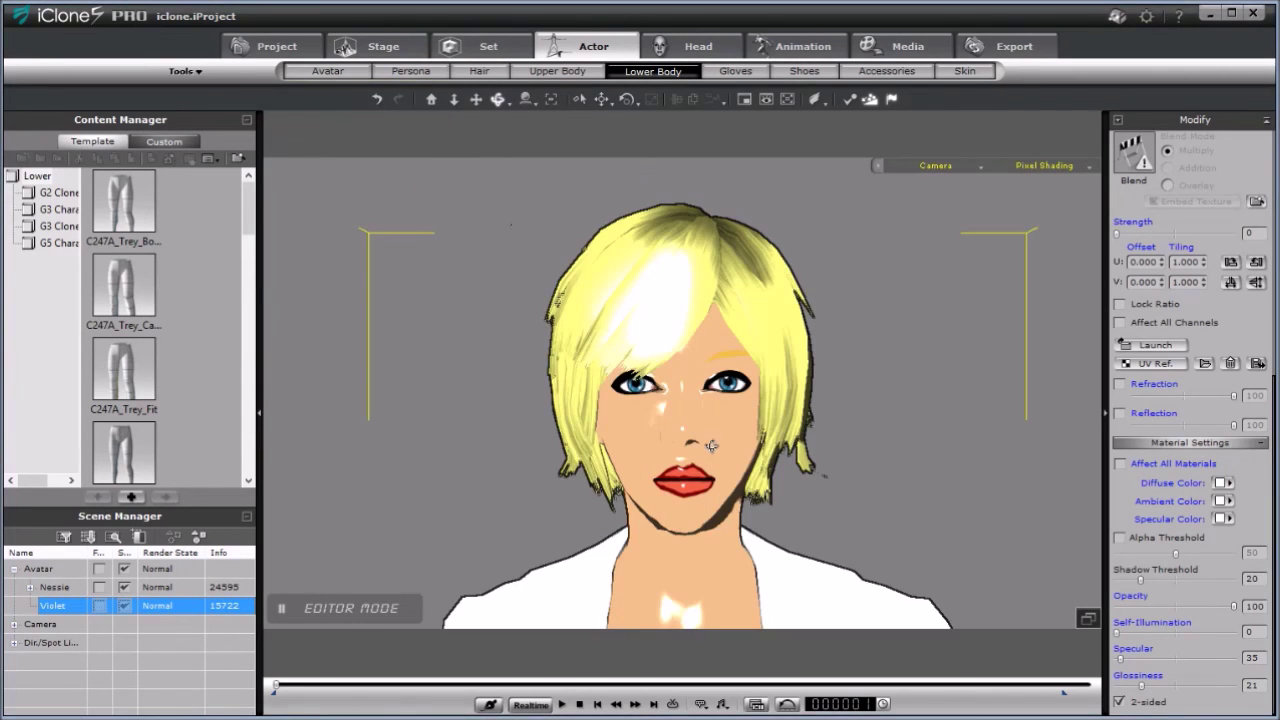
pyautogui.moveTo(724, 322); pyautogui.dragTo(666, 416)
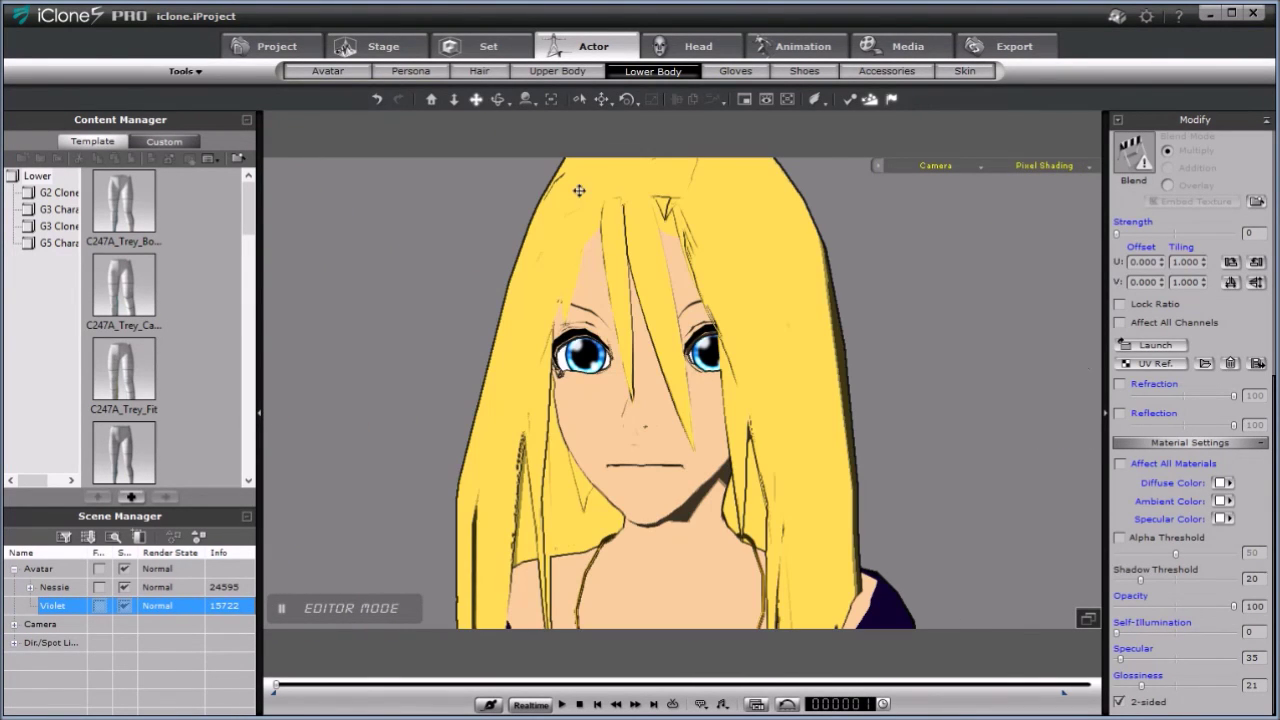
pyautogui.click(498, 102)
pyautogui.moveTo(791, 274); pyautogui.dragTo(823, 291)
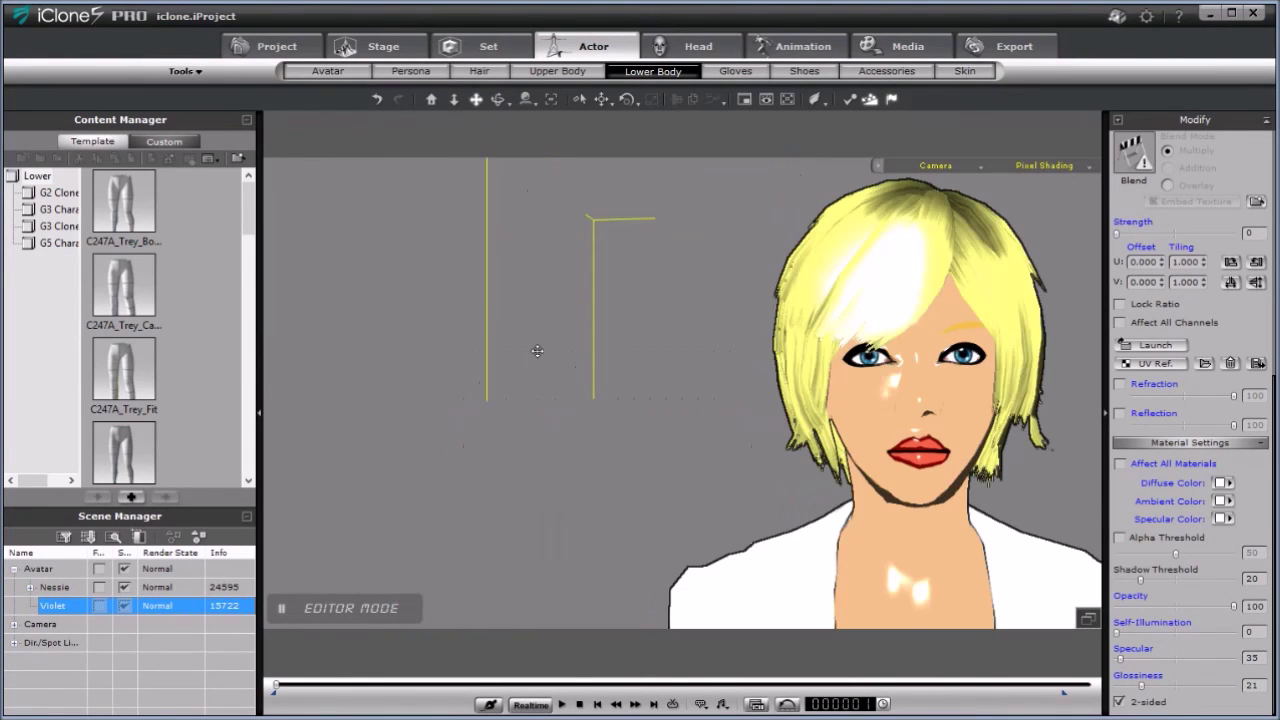